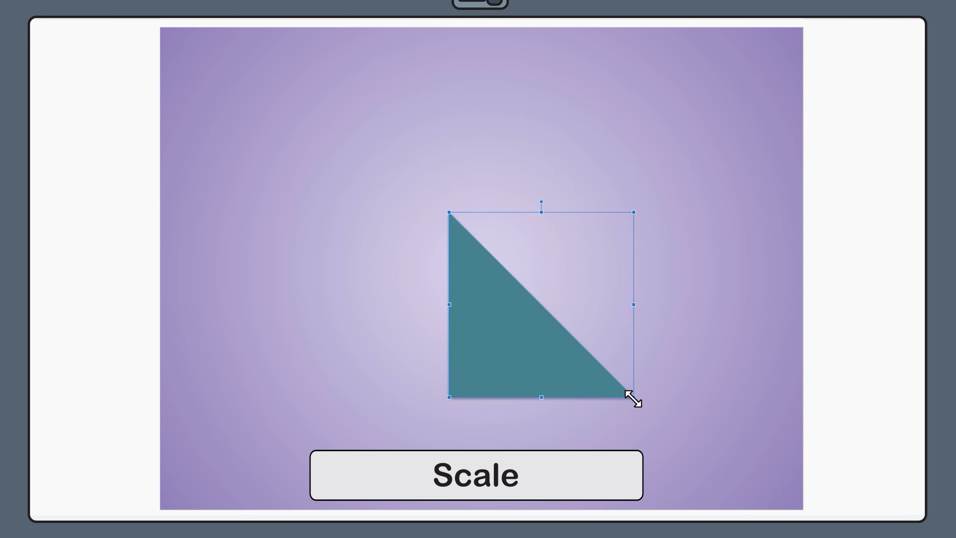
# Step: Delete the teal right triangle from the canvas
pyautogui.click(540, 430)
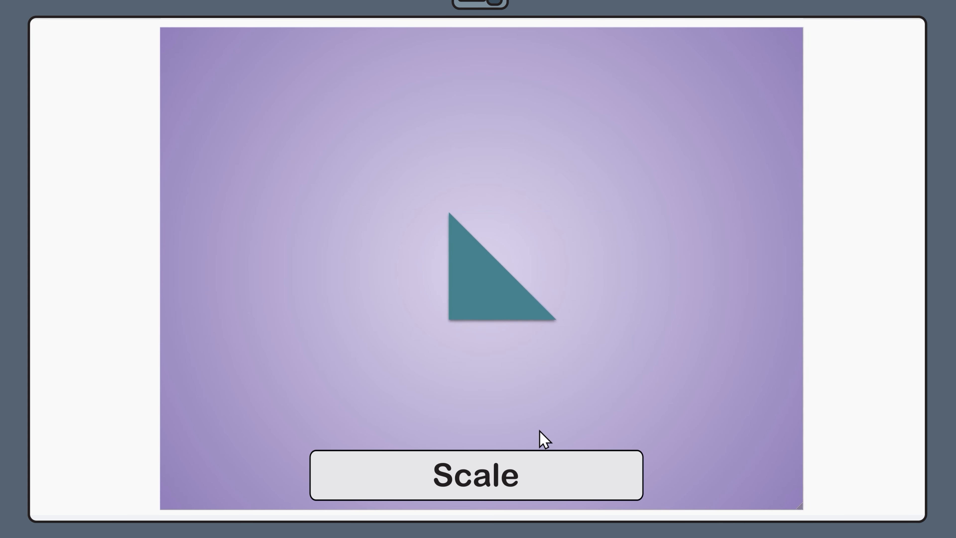
pyautogui.click(496, 314)
pyautogui.press('Delete')
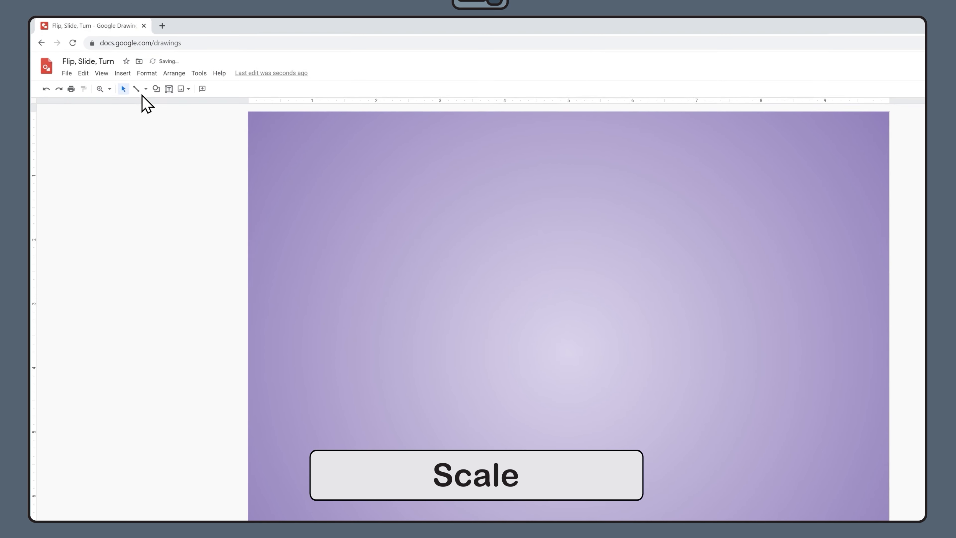
# Step: Draw a large rectangle on the purple canvas and move it slightly up and to the left
pyautogui.click(155, 89)
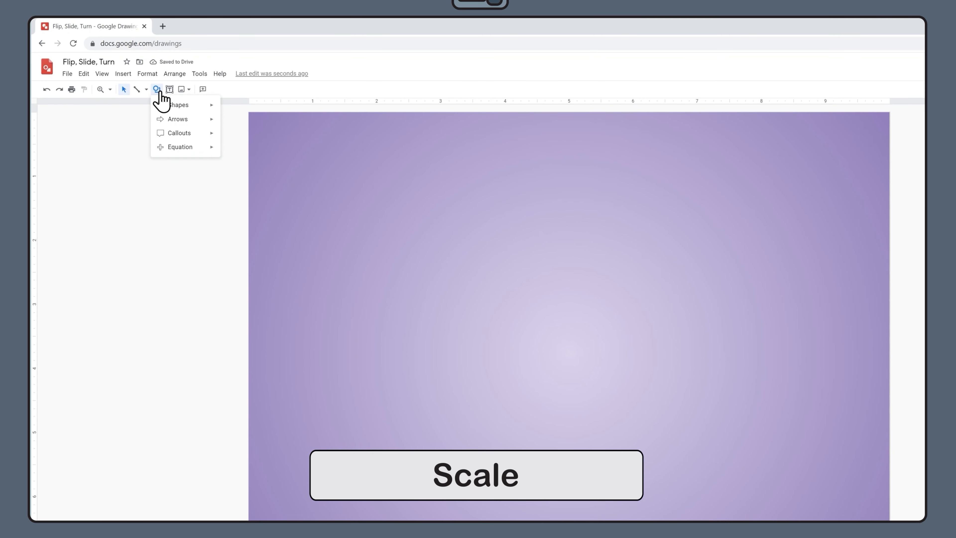
pyautogui.moveTo(190, 106)
pyautogui.click(230, 109)
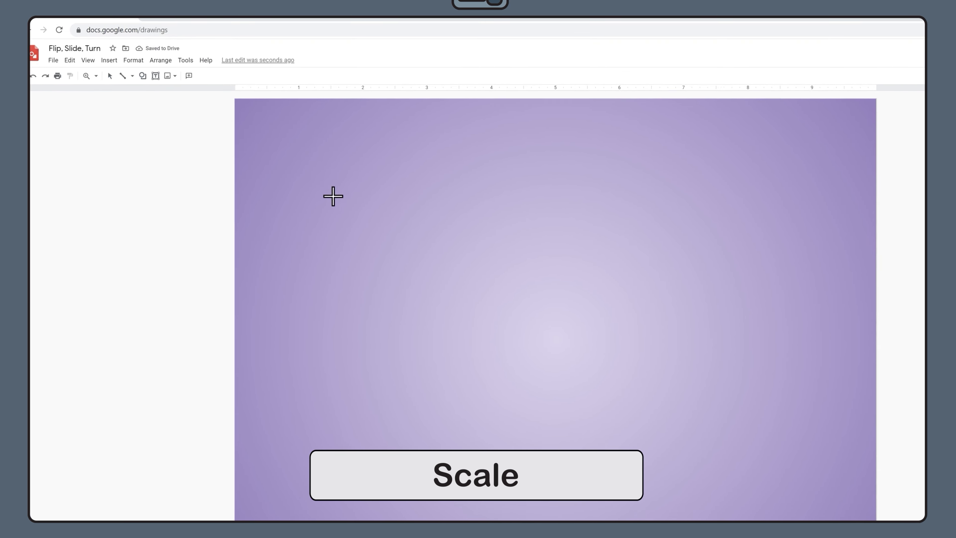
pyautogui.moveTo(351, 214); pyautogui.dragTo(575, 381)
pyautogui.moveTo(486, 297); pyautogui.dragTo(449, 262)
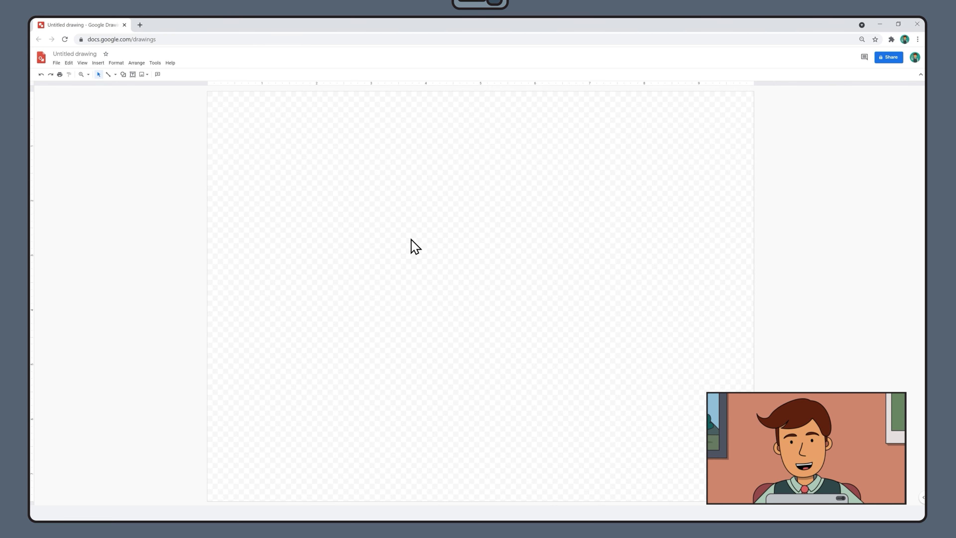
# Step: Rename the untitled drawing as ShapeBot 9000
pyautogui.click(88, 54)
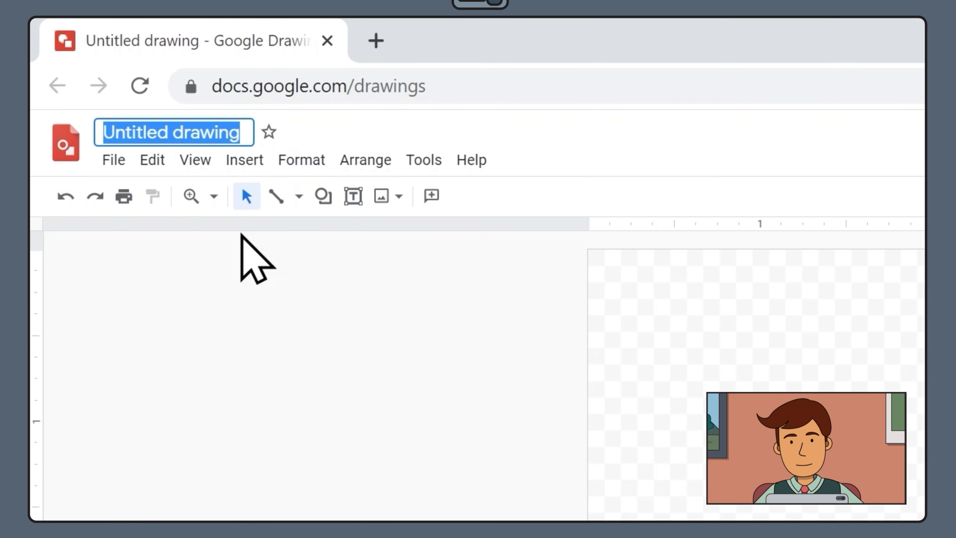
pyautogui.write('Sh')
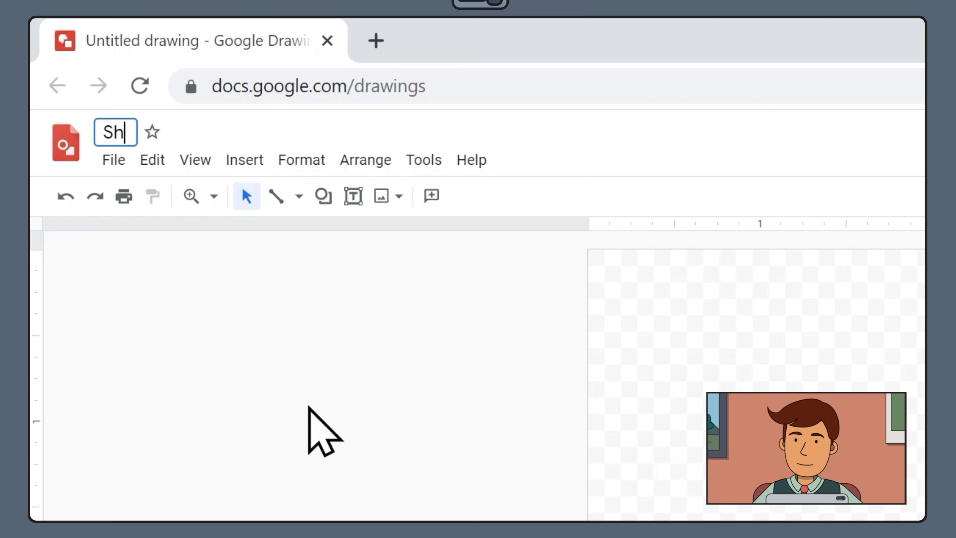
pyautogui.write('apeBot 9000')
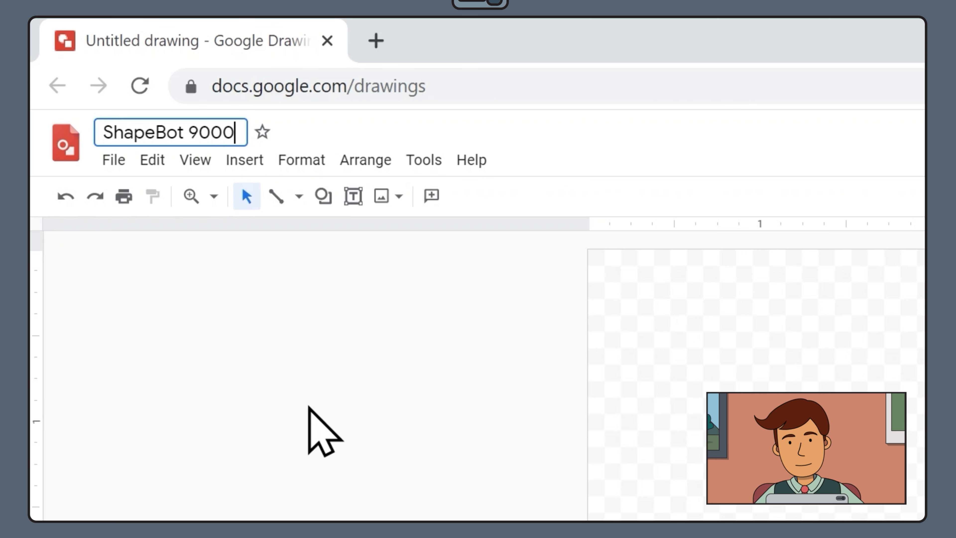
pyautogui.press('Return')
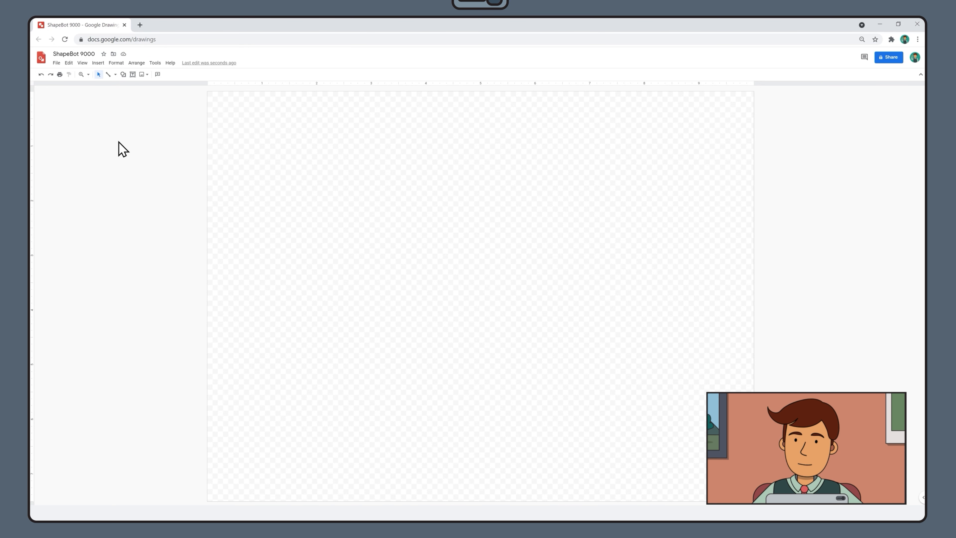
# Step: Set the page to a custom size of 21 × 29.7 centimeters and apply it
pyautogui.click(55, 63)
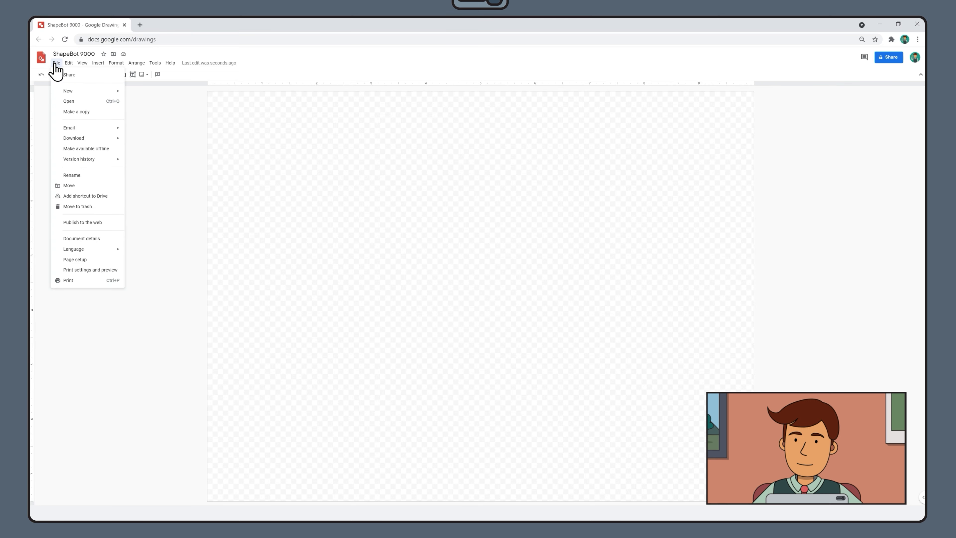
pyautogui.click(103, 261)
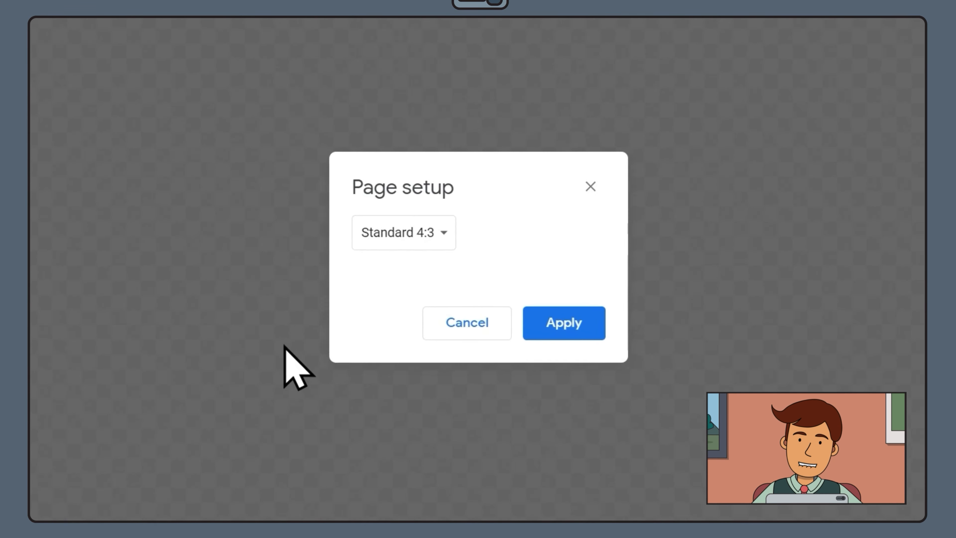
pyautogui.click(445, 222)
pyautogui.click(438, 324)
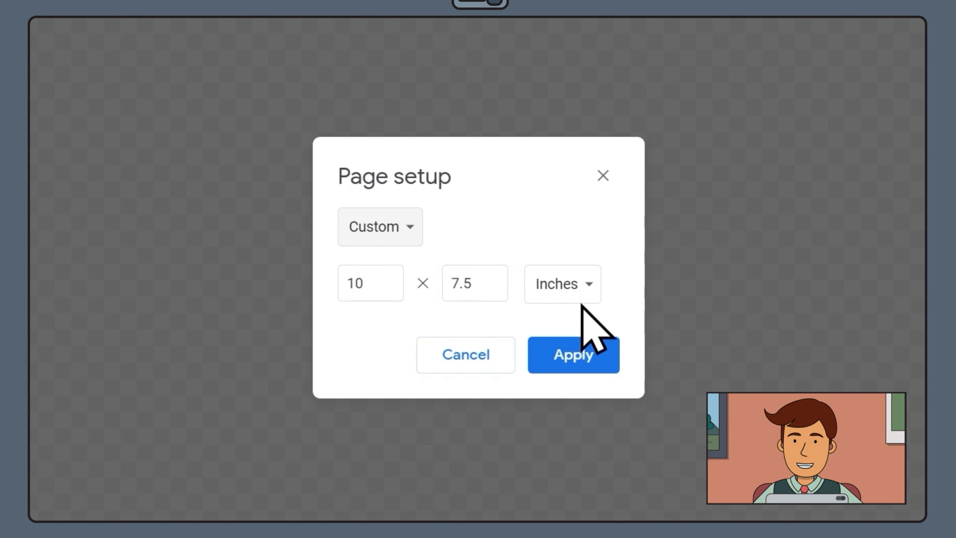
pyautogui.click(587, 295)
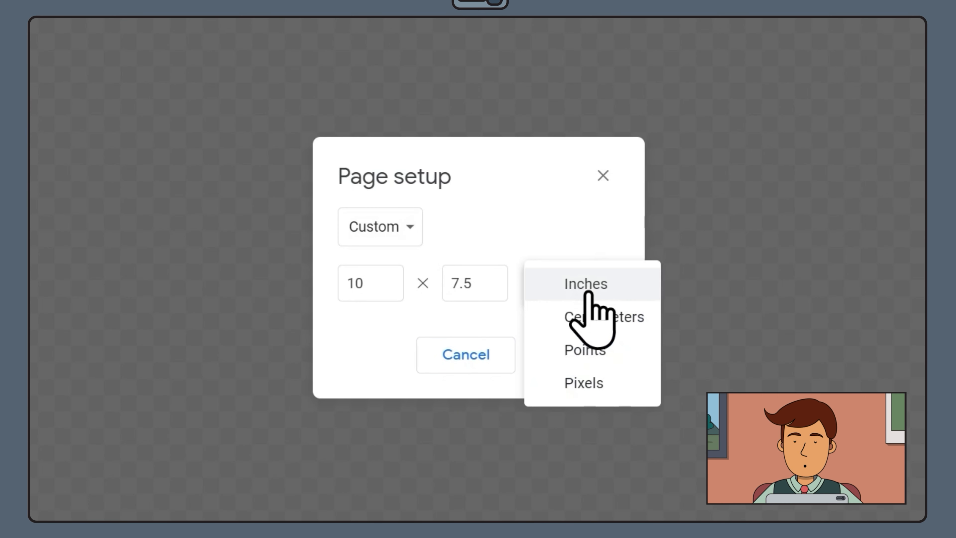
pyautogui.click(626, 317)
pyautogui.moveTo(394, 294); pyautogui.dragTo(353, 316)
pyautogui.write('21')
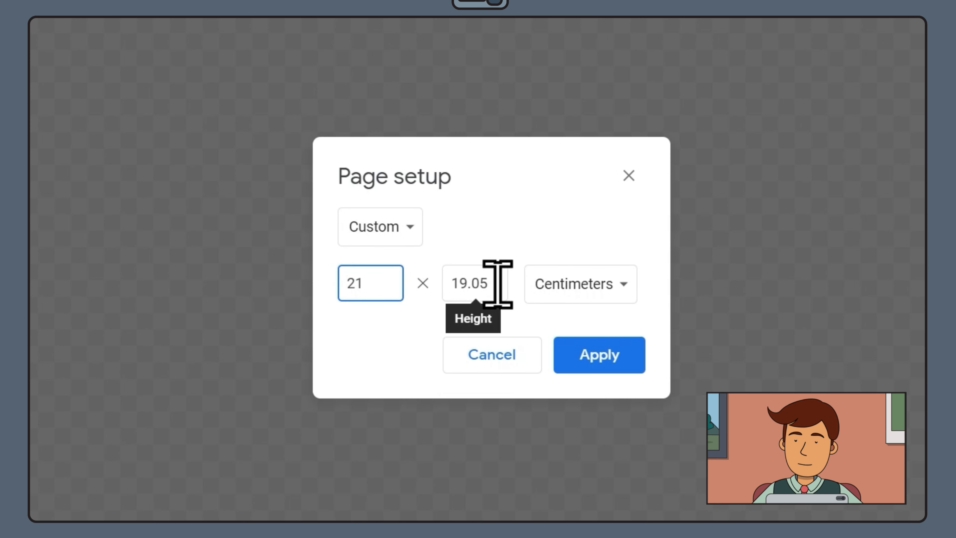
pyautogui.moveTo(495, 280); pyautogui.dragTo(452, 287)
pyautogui.write('29.7')
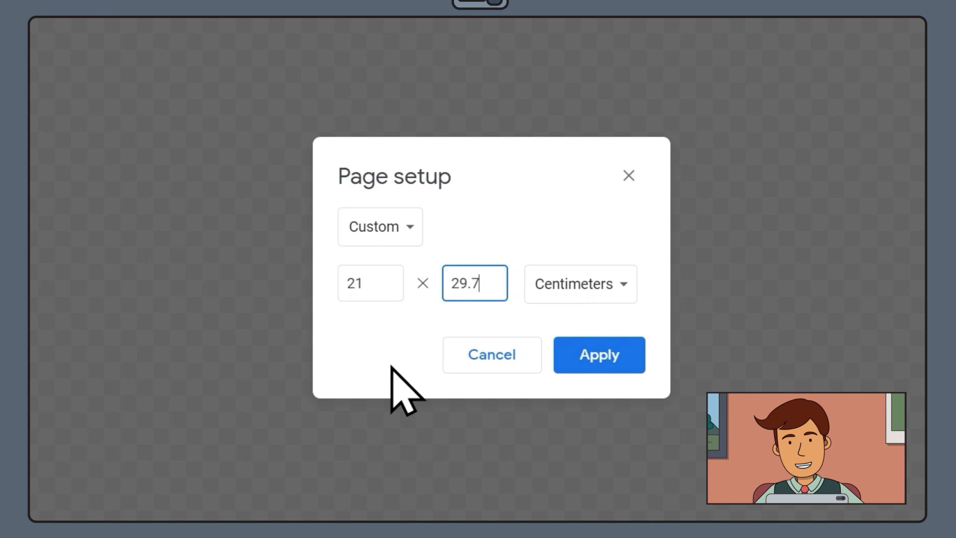
pyautogui.click(631, 372)
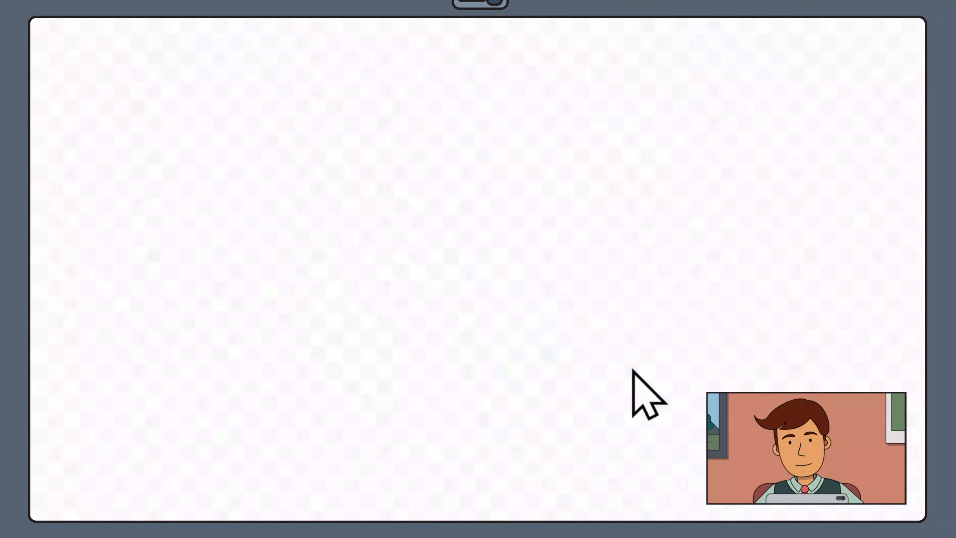
# Step: Give the page background the light purple radial gradient
pyautogui.rightClick(528, 315)
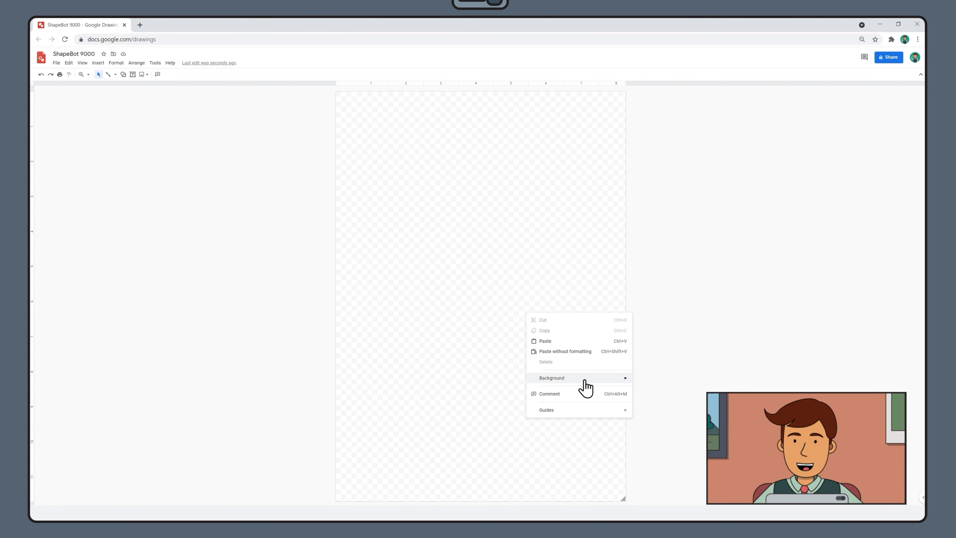
pyautogui.moveTo(594, 380)
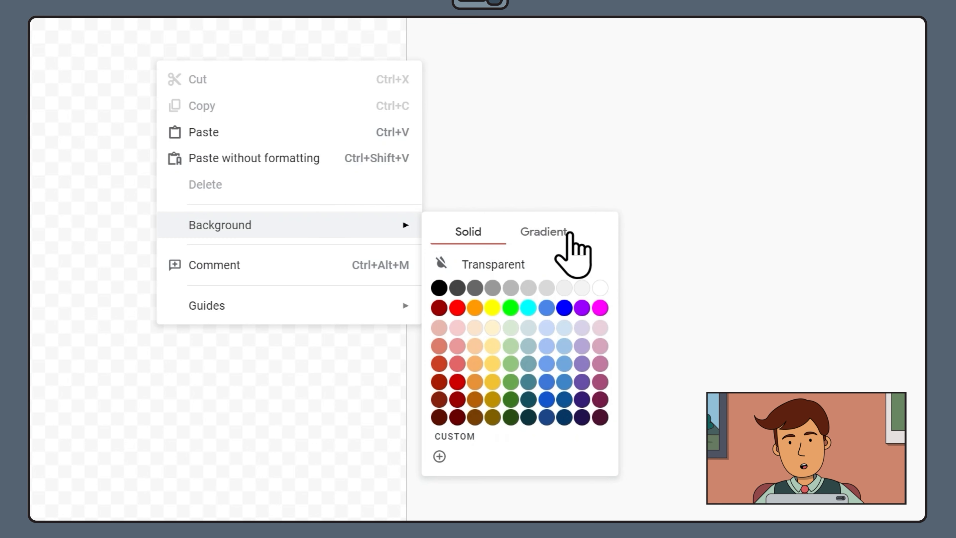
pyautogui.click(576, 236)
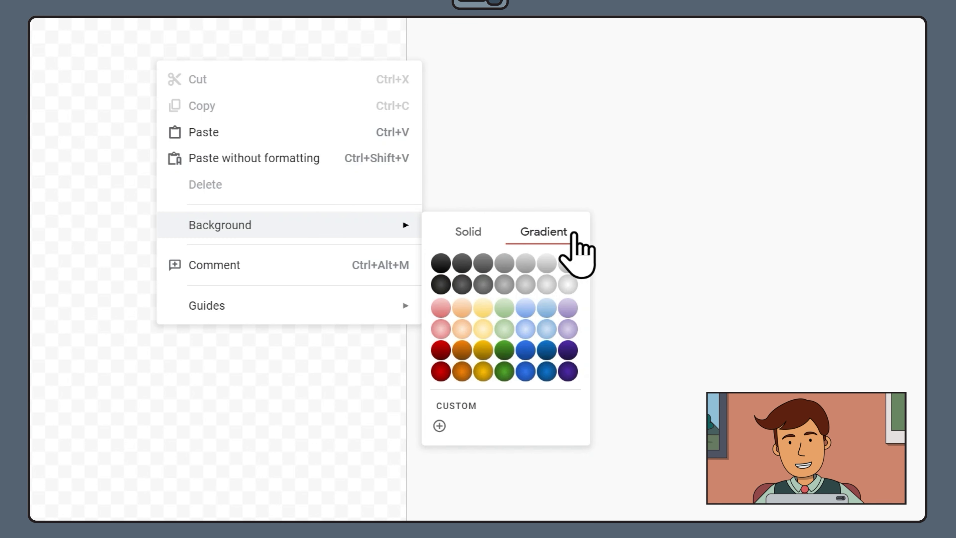
pyautogui.click(567, 329)
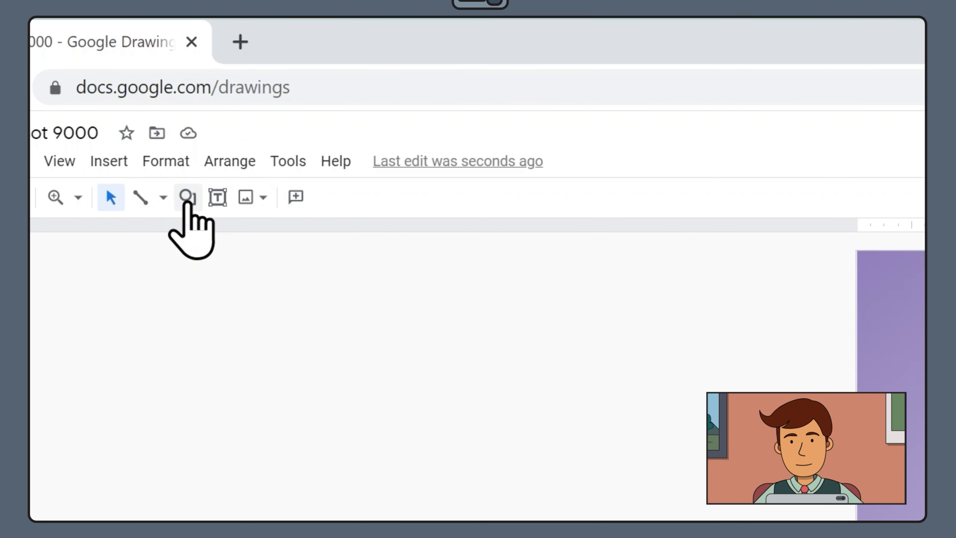
# Step: Draw a trapezoid about 3.6 inches wide and 3.3 inches tall just above the middle of the page
pyautogui.click(187, 204)
pyautogui.moveTo(312, 233)
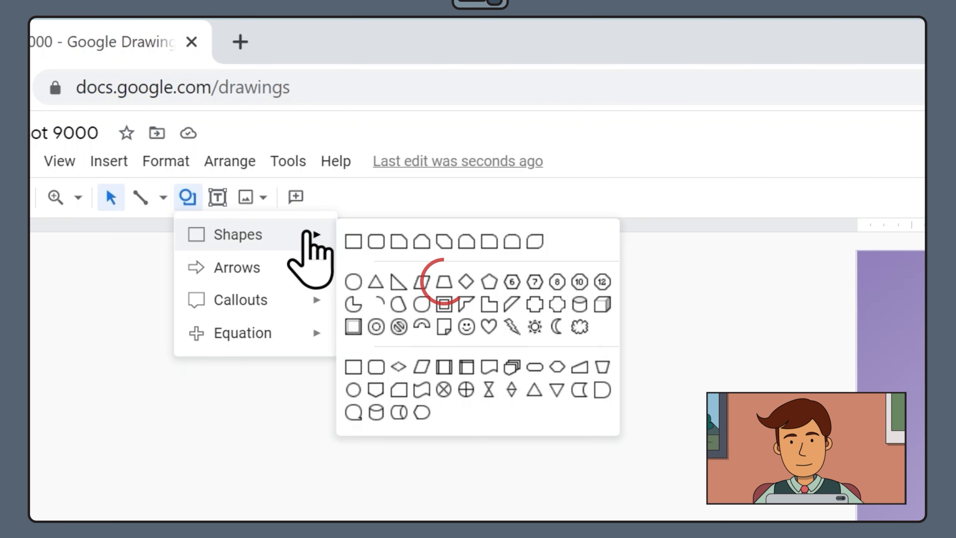
pyautogui.click(444, 282)
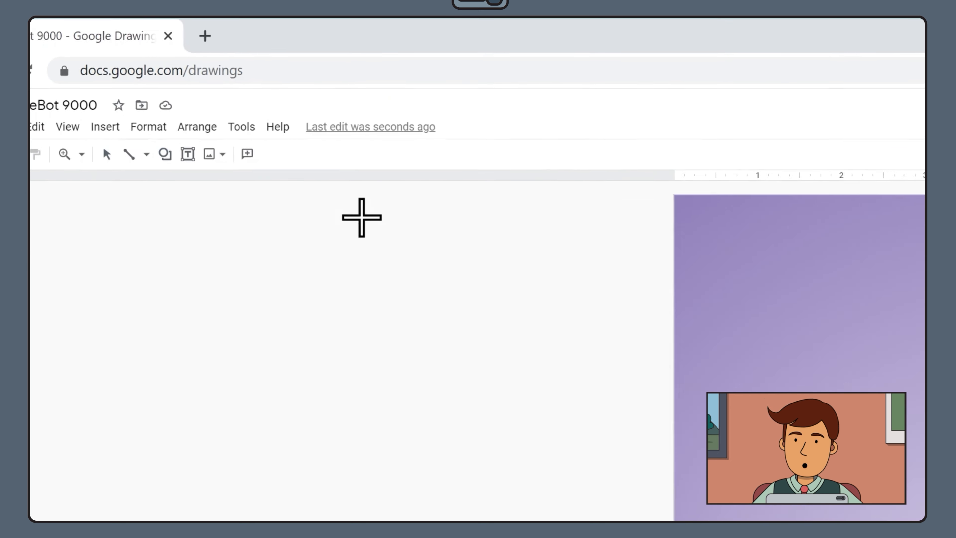
pyautogui.moveTo(414, 219); pyautogui.dragTo(541, 334)
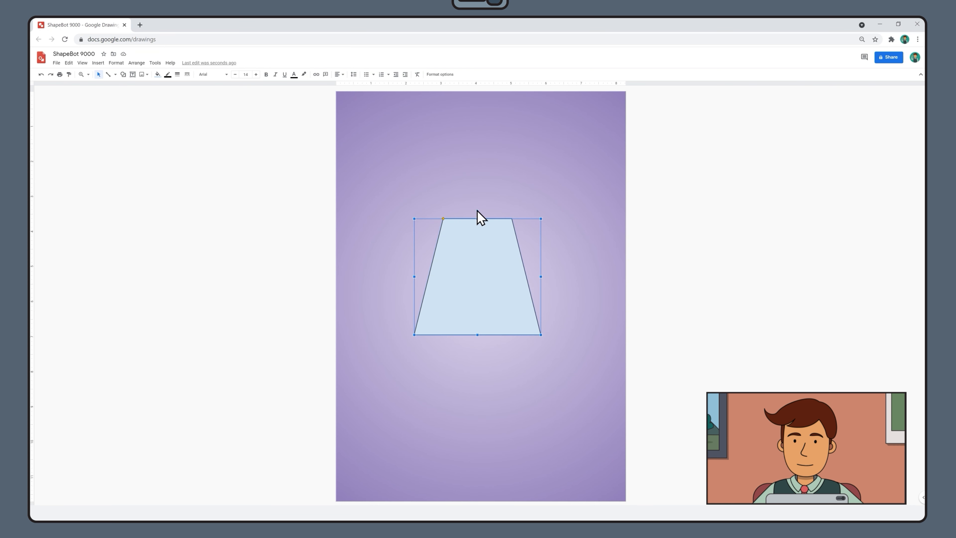
# Step: Flip the trapezoid upside down by pulling its upper edge past the lower one, and widen its short side slightly
pyautogui.moveTo(476, 211); pyautogui.dragTo(473, 375)
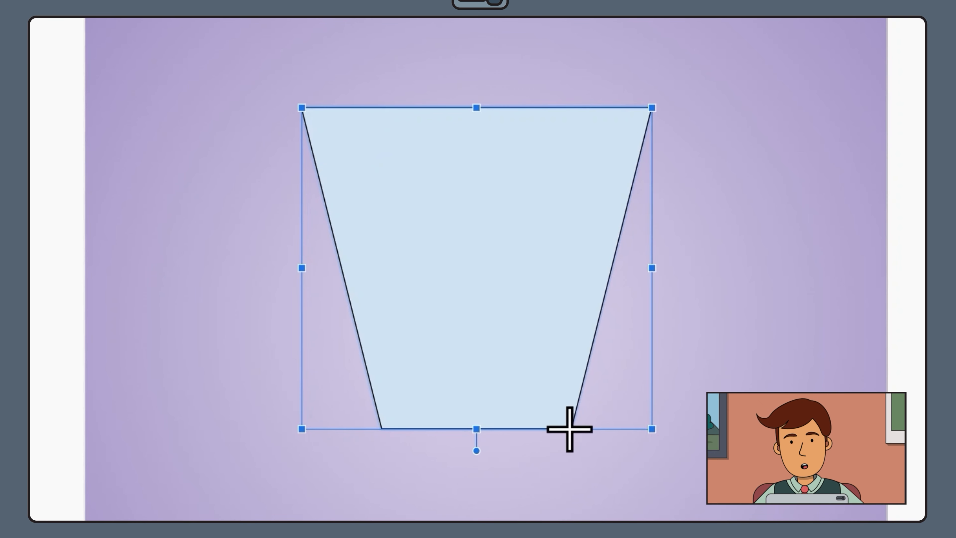
pyautogui.moveTo(571, 429); pyautogui.dragTo(594, 429)
pyautogui.click(596, 469)
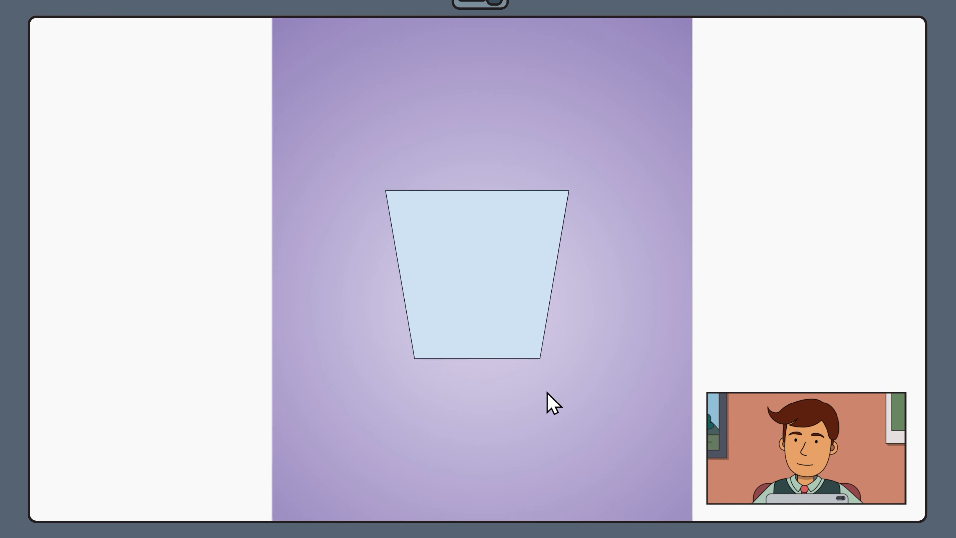
# Step: Fill the flipped trapezoid with solid orange
pyautogui.click(576, 258)
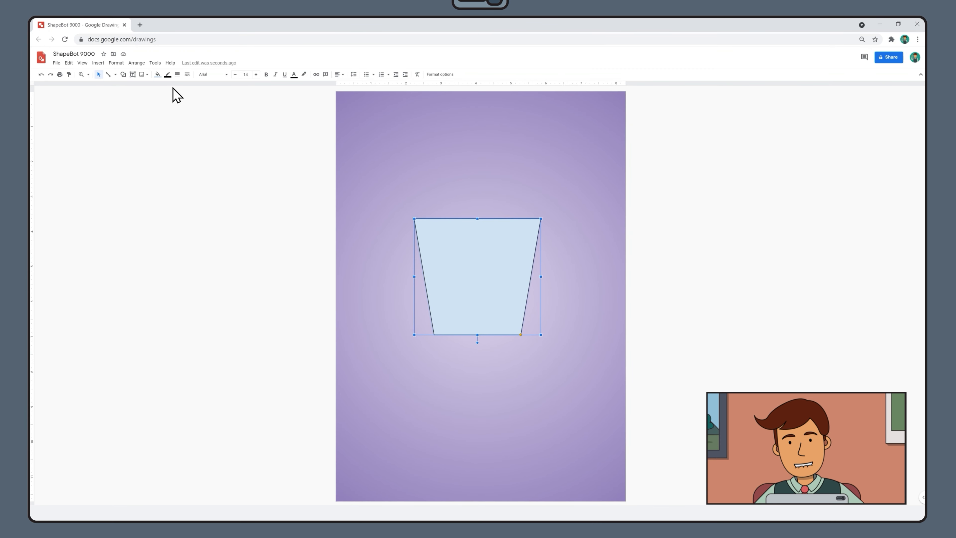
pyautogui.click(155, 77)
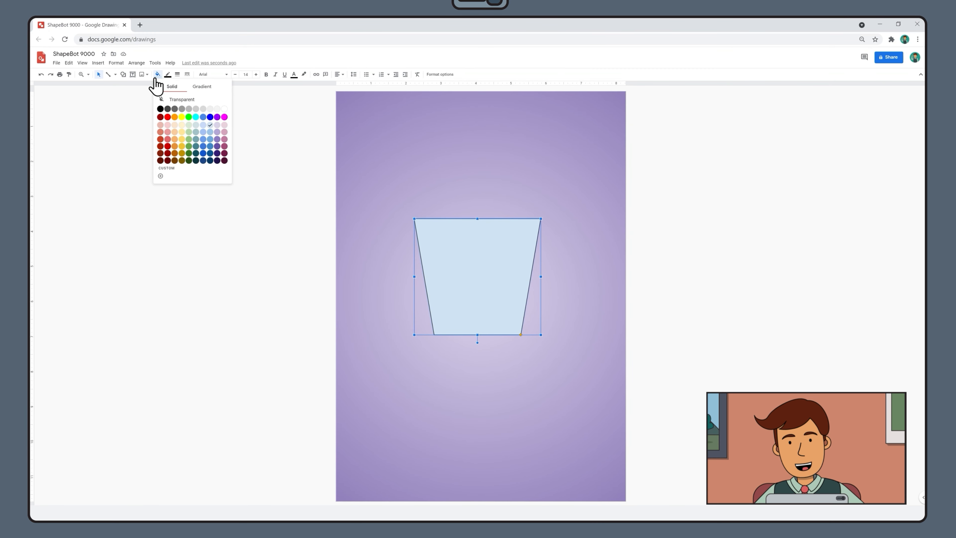
pyautogui.click(175, 146)
pyautogui.click(374, 278)
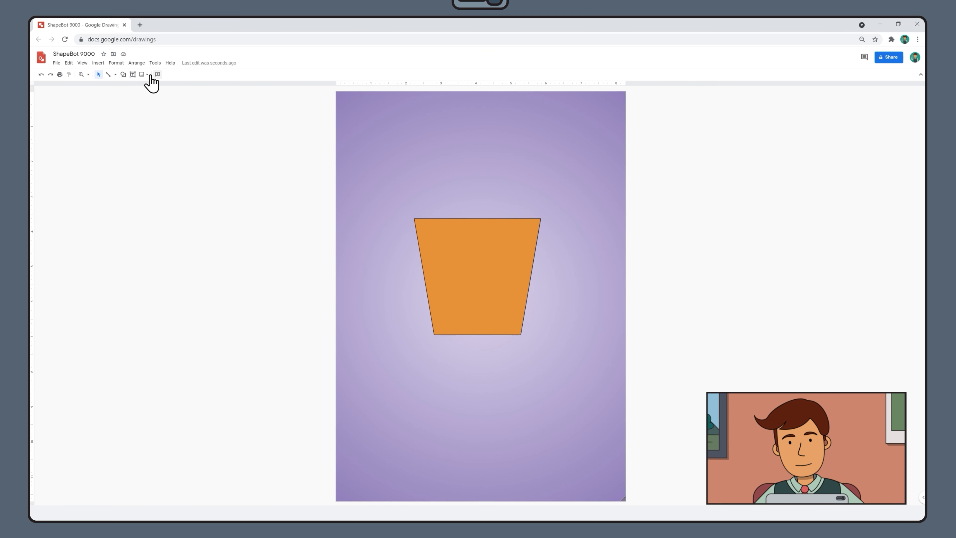
# Step: Draw a narrow upright rectangle about 0.6 by 2.5 inches as a leg beneath the trapezoid's lower-left corner
pyautogui.click(123, 75)
pyautogui.moveTo(140, 86)
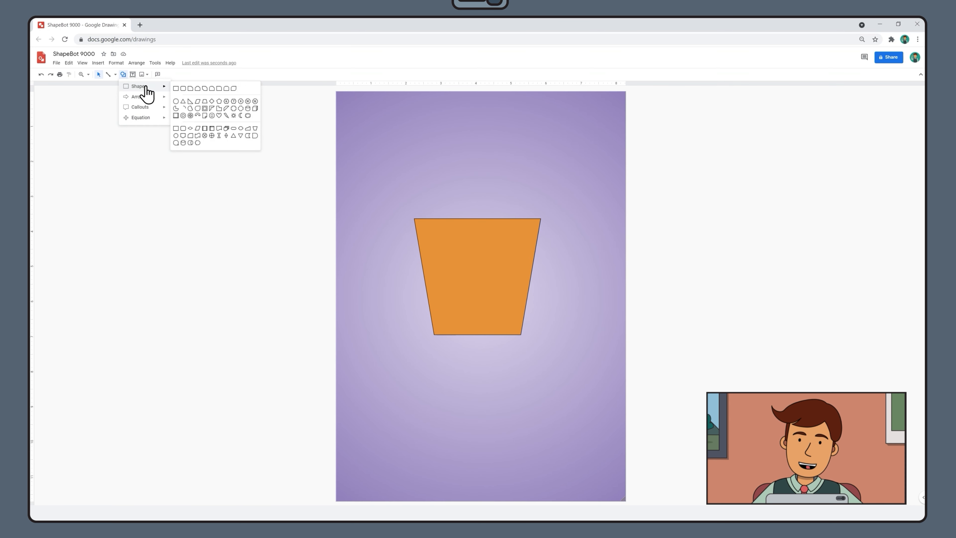
pyautogui.click(175, 89)
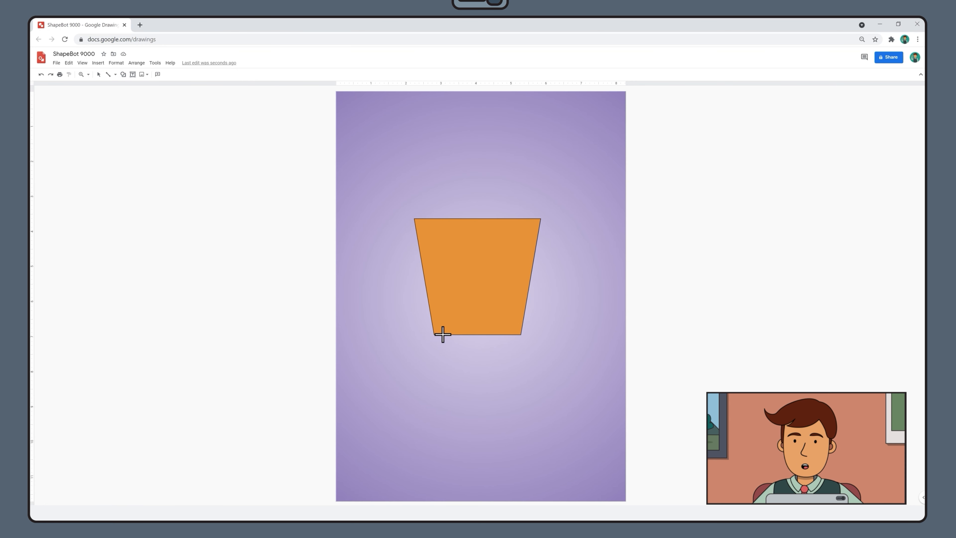
pyautogui.moveTo(444, 346); pyautogui.dragTo(463, 421)
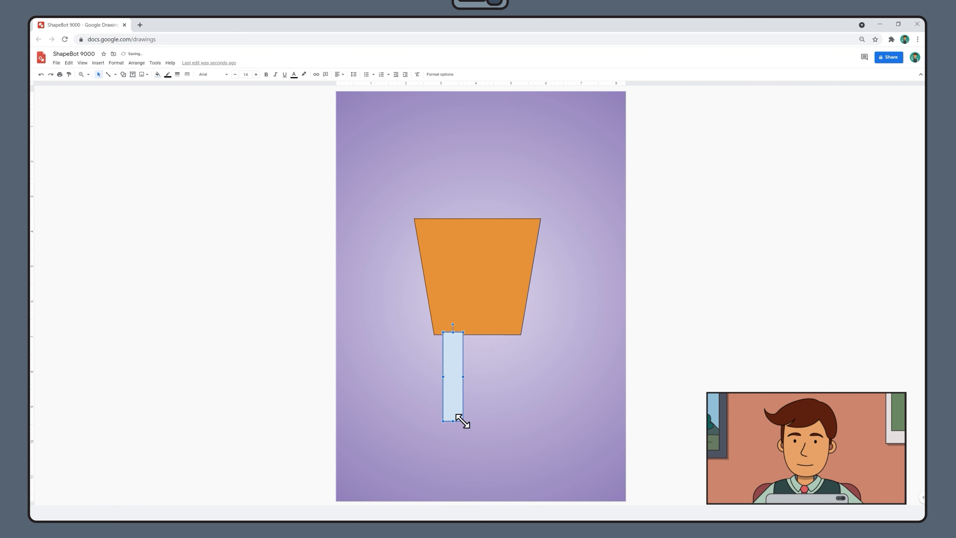
# Step: Send the leg rectangle to the back, behind the orange trapezoid, and select it again
pyautogui.rightClick(456, 404)
pyautogui.moveTo(478, 319)
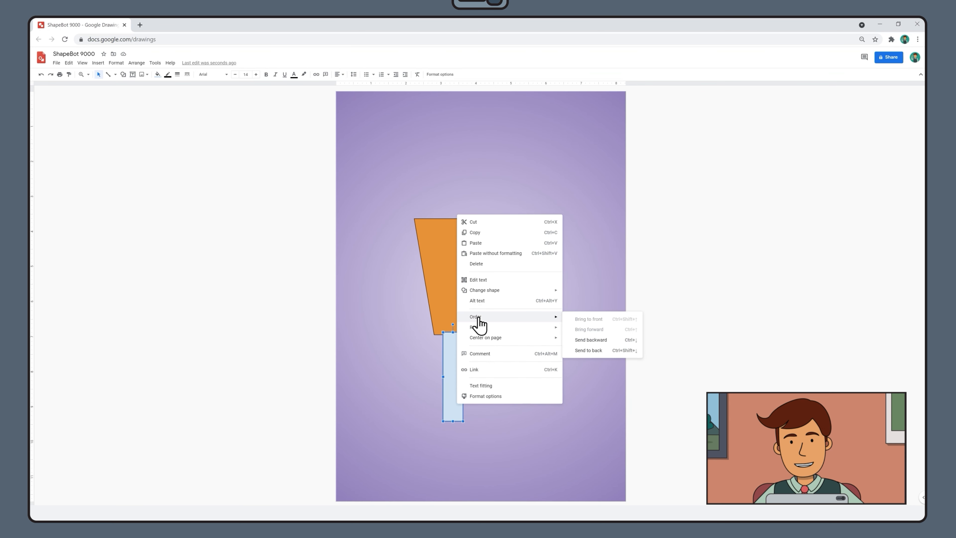
pyautogui.click(588, 350)
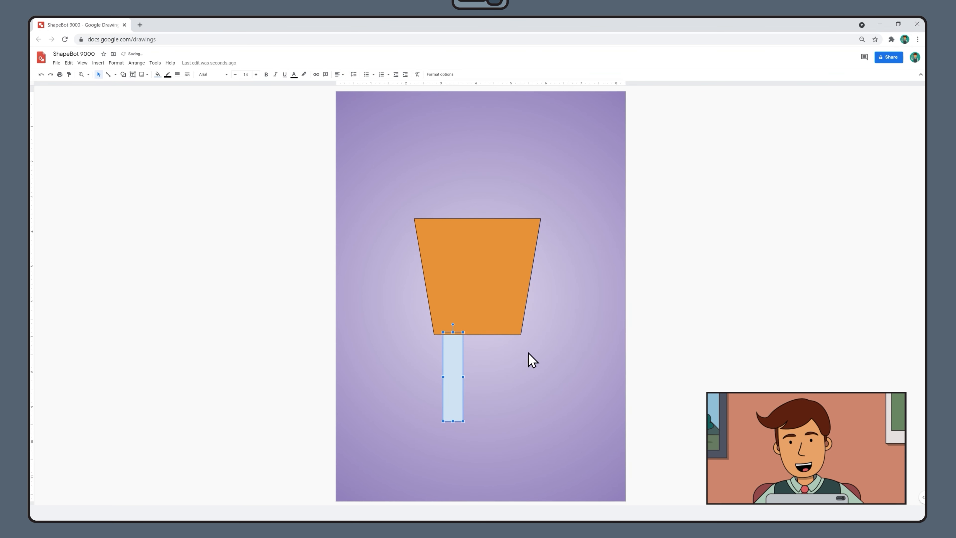
pyautogui.click(492, 365)
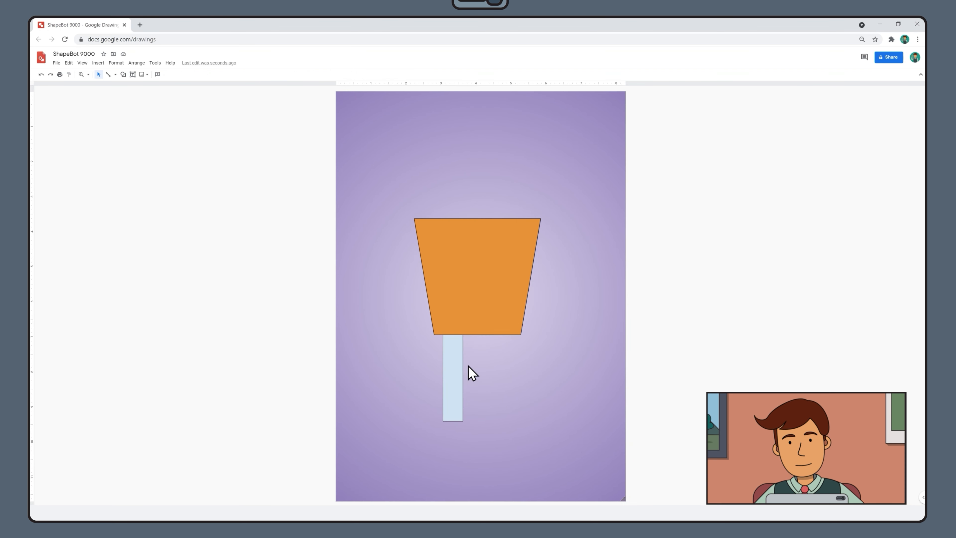
pyautogui.click(446, 363)
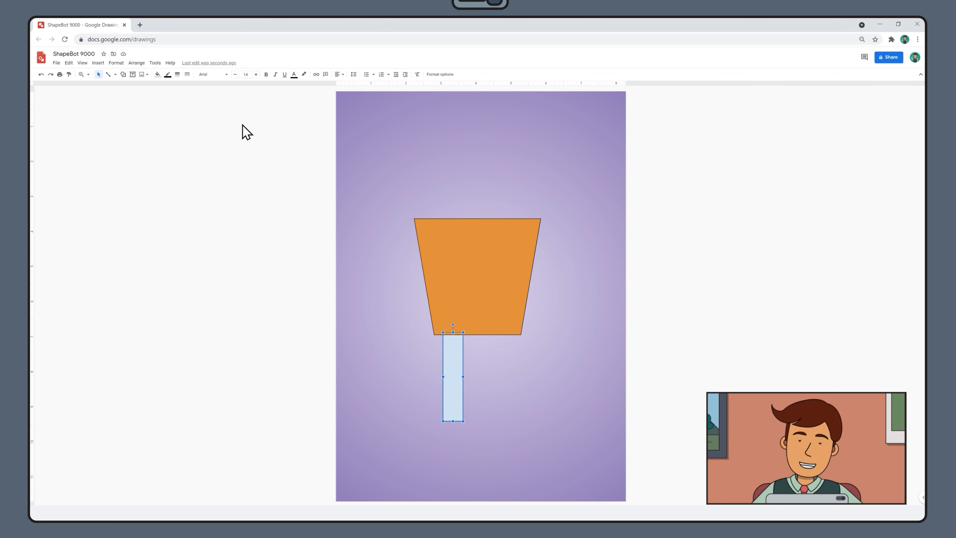
# Step: Fill the leg rectangle with solid dark teal and place a copy of it beneath the trapezoid's lower-right corner, level with the first leg
pyautogui.click(158, 75)
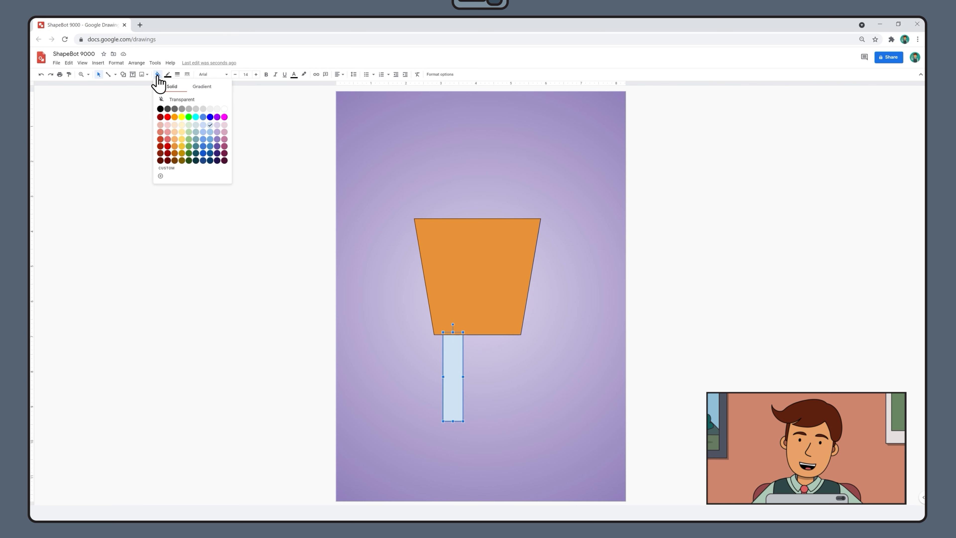
pyautogui.click(196, 146)
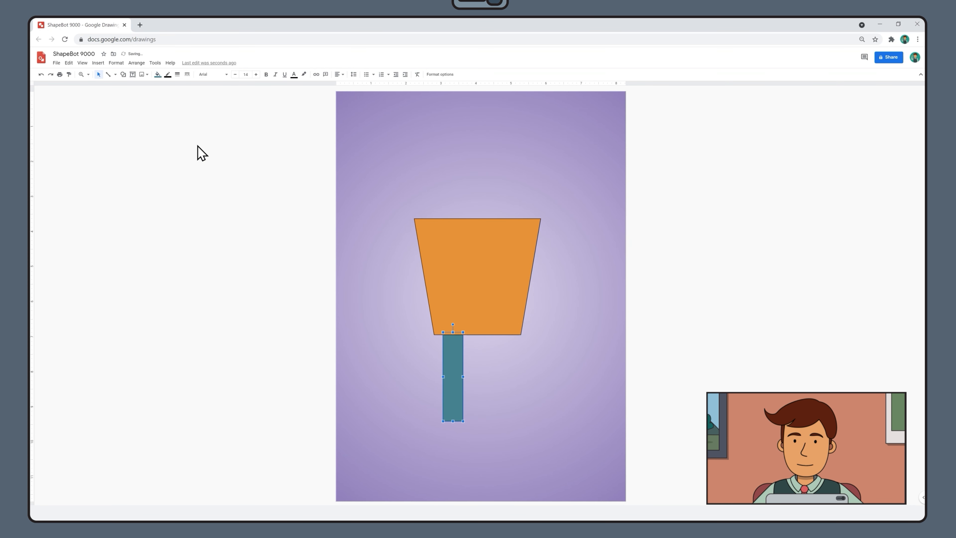
pyautogui.rightClick(454, 350)
pyautogui.click(497, 180)
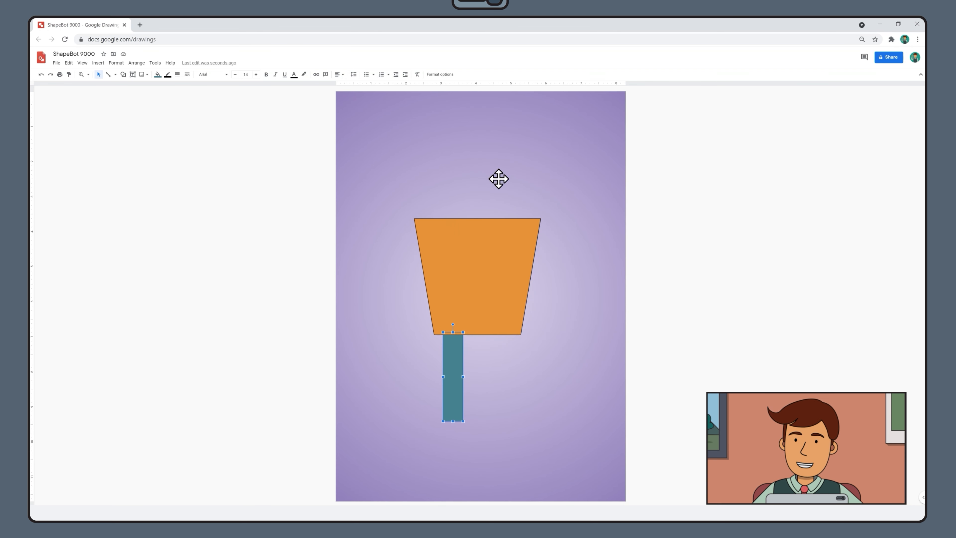
pyautogui.rightClick(505, 363)
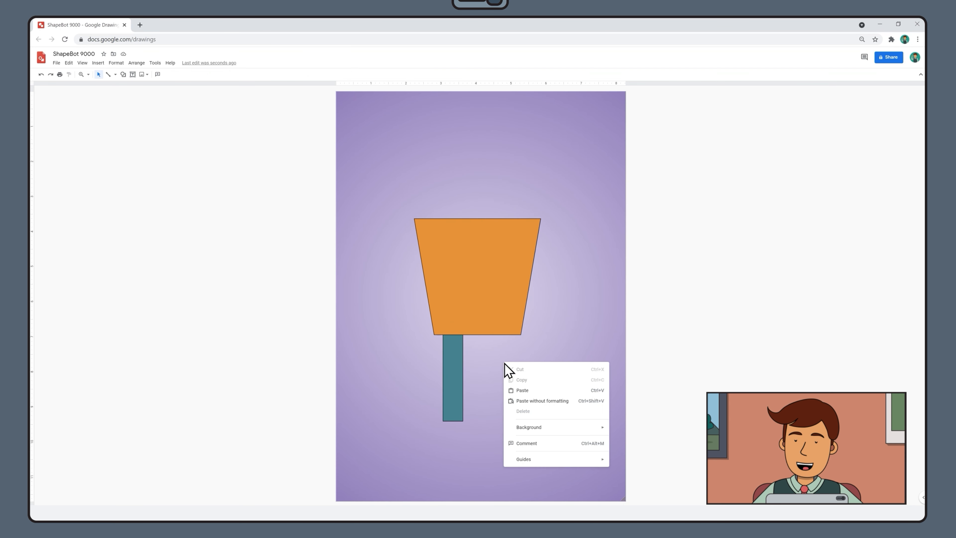
pyautogui.click(534, 390)
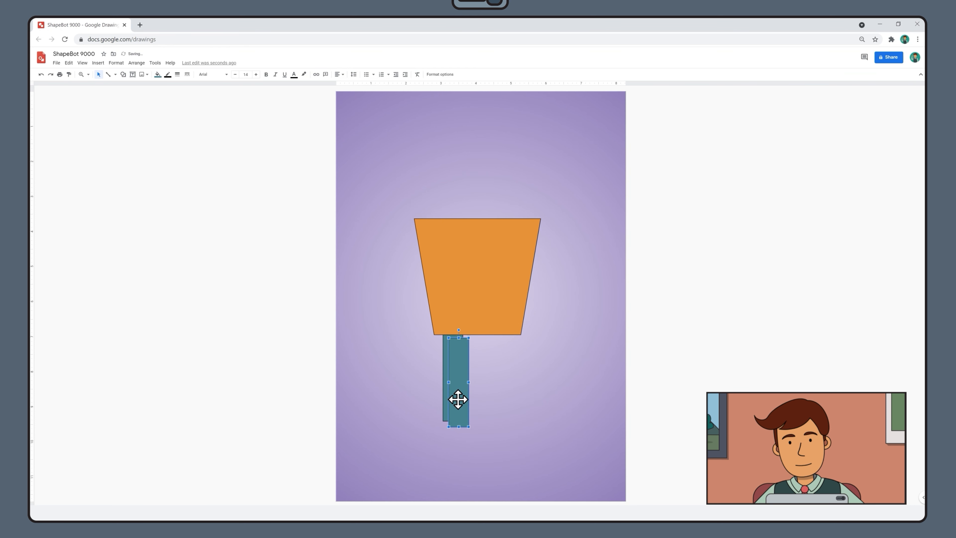
pyautogui.moveTo(458, 399); pyautogui.dragTo(500, 394)
pyautogui.click(572, 420)
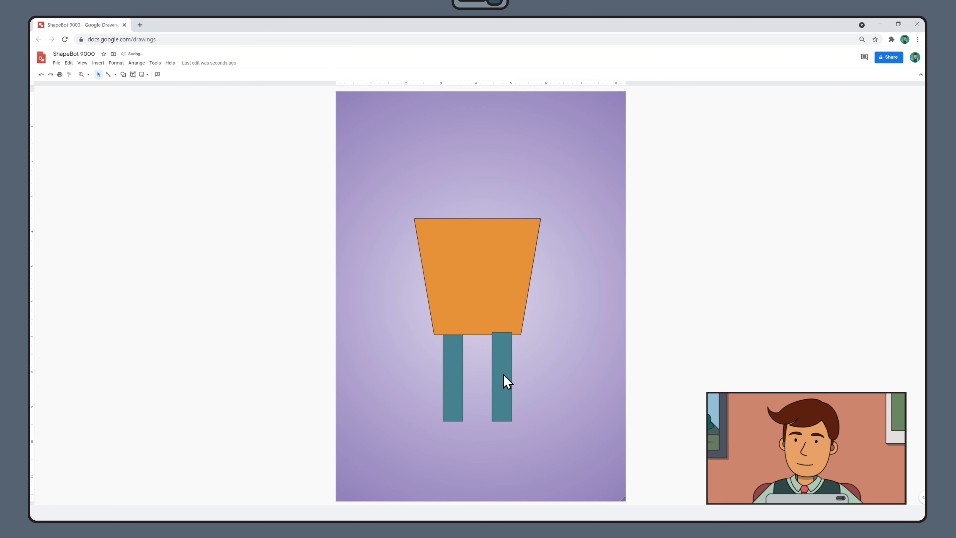
# Step: Send the right leg to the back so the orange trapezoid overlaps its upper end
pyautogui.rightClick(496, 363)
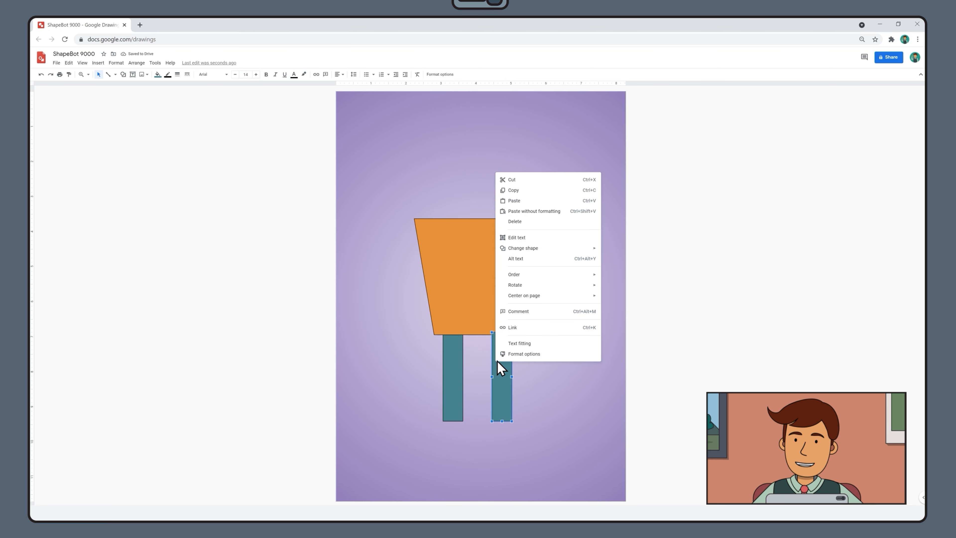
pyautogui.moveTo(524, 275)
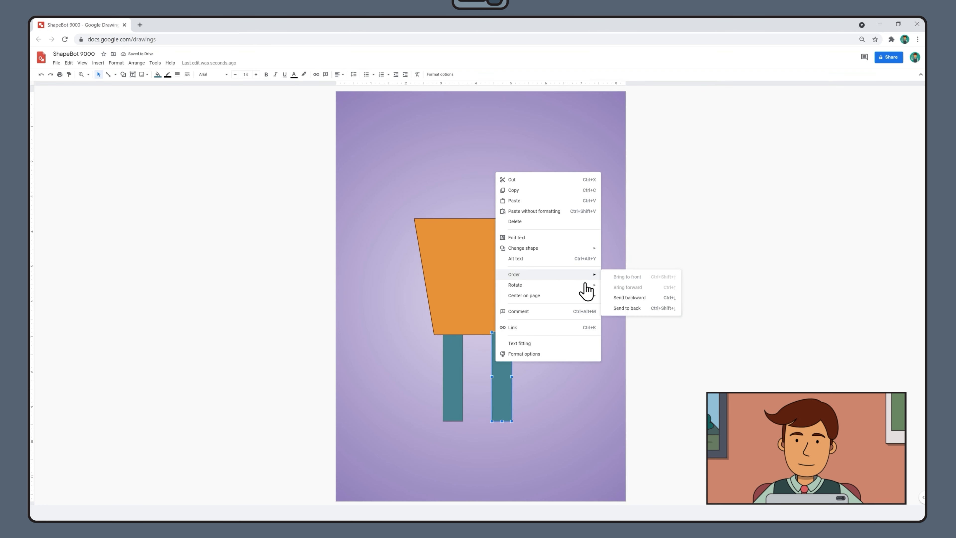
pyautogui.click(626, 308)
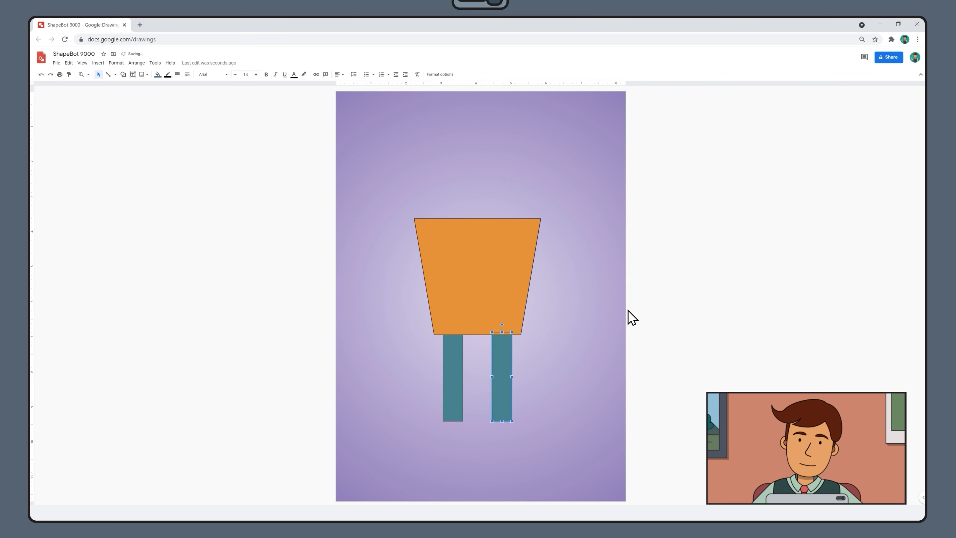
pyautogui.click(583, 384)
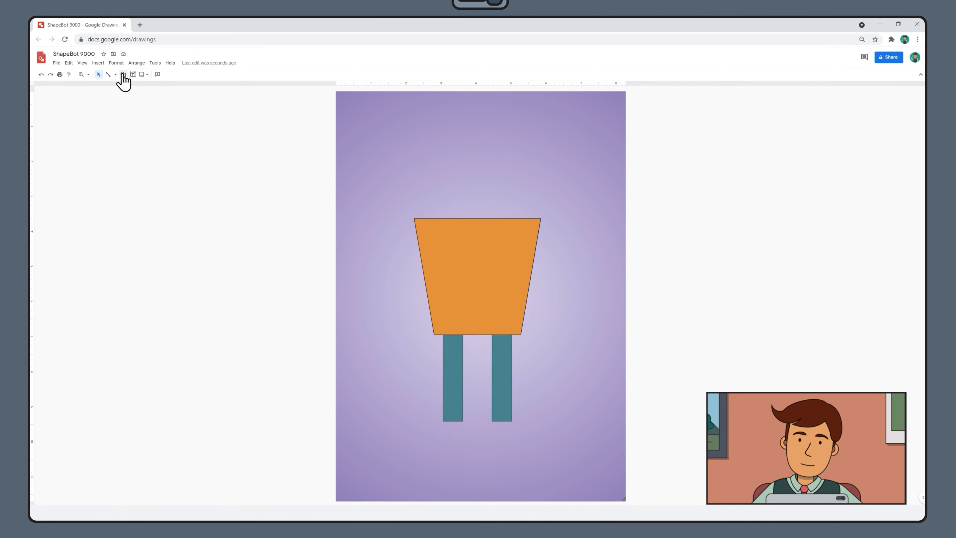
# Step: Draw a single-snipped-corner rectangle about 1.2 by 0.5 inches as a foot at the right leg's base and fill it with the trapezoid's orange
pyautogui.click(125, 76)
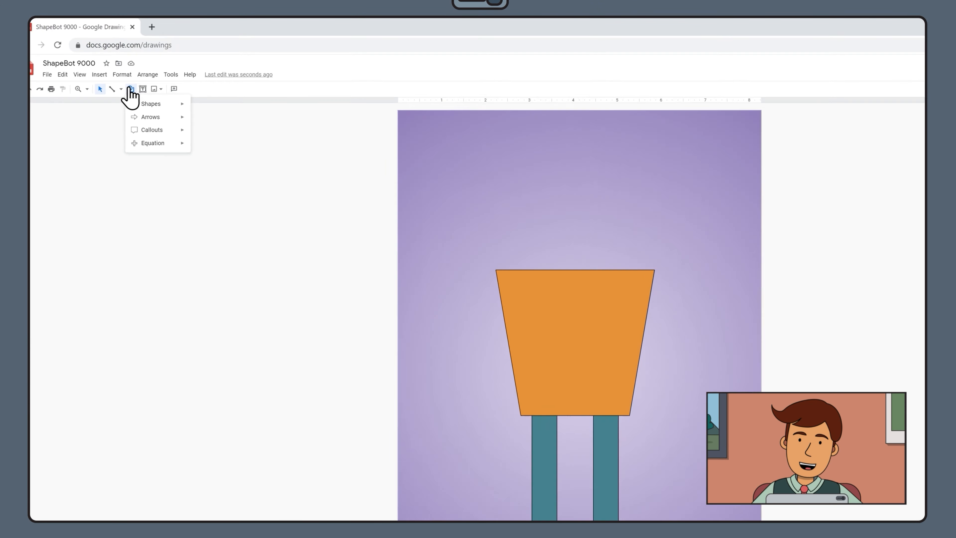
pyautogui.moveTo(251, 190)
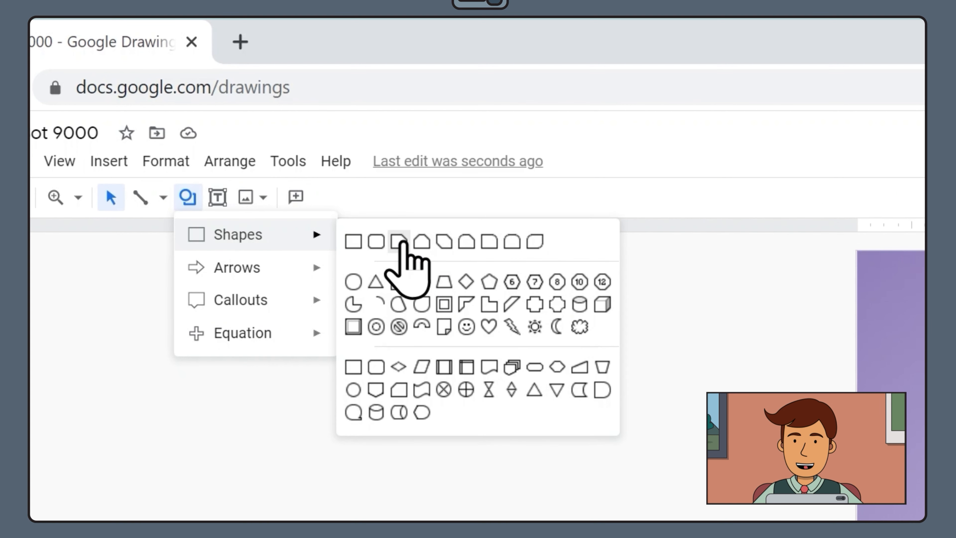
pyautogui.click(400, 242)
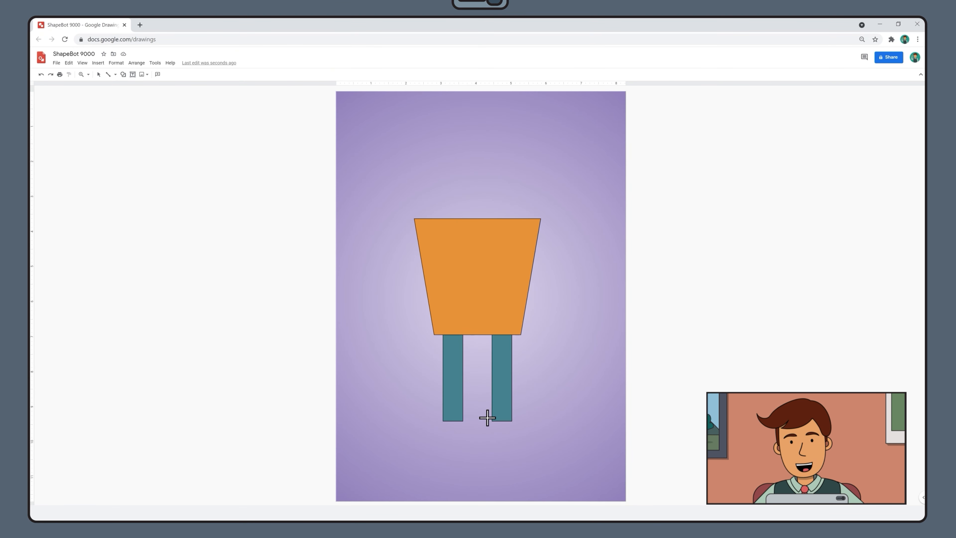
pyautogui.moveTo(487, 417); pyautogui.dragTo(529, 436)
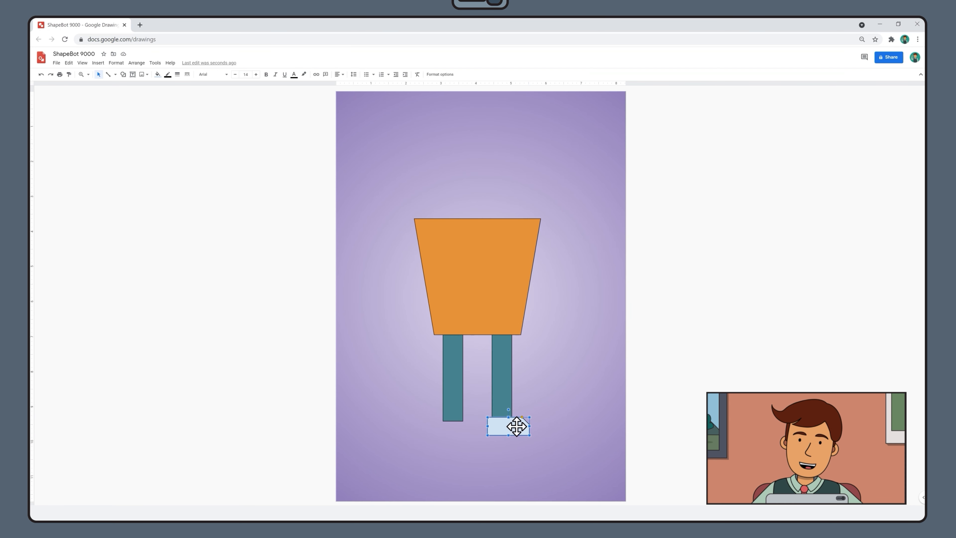
pyautogui.click(158, 75)
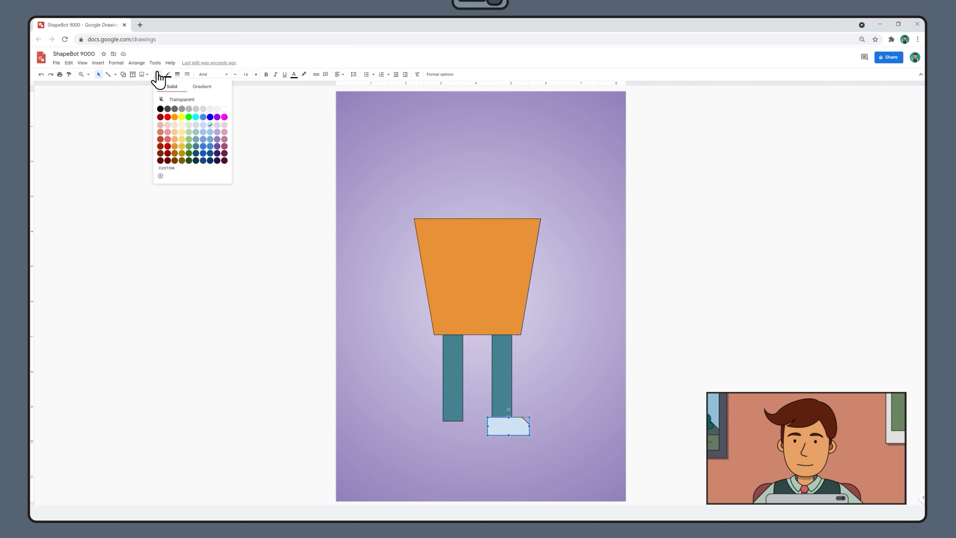
pyautogui.click(175, 146)
pyautogui.click(580, 454)
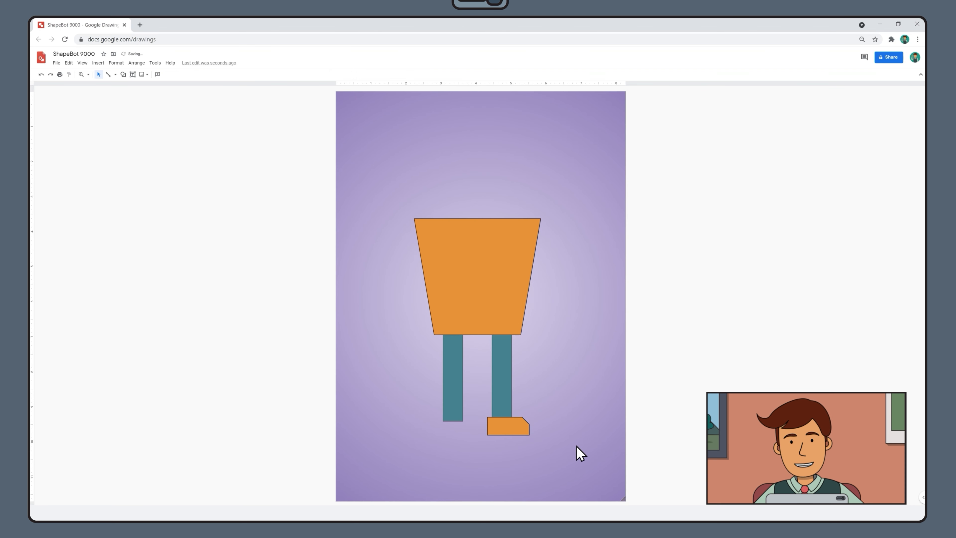
# Step: Duplicate the orange foot and place the copy just below the left leg
pyautogui.click(514, 427)
pyautogui.rightClick(516, 429)
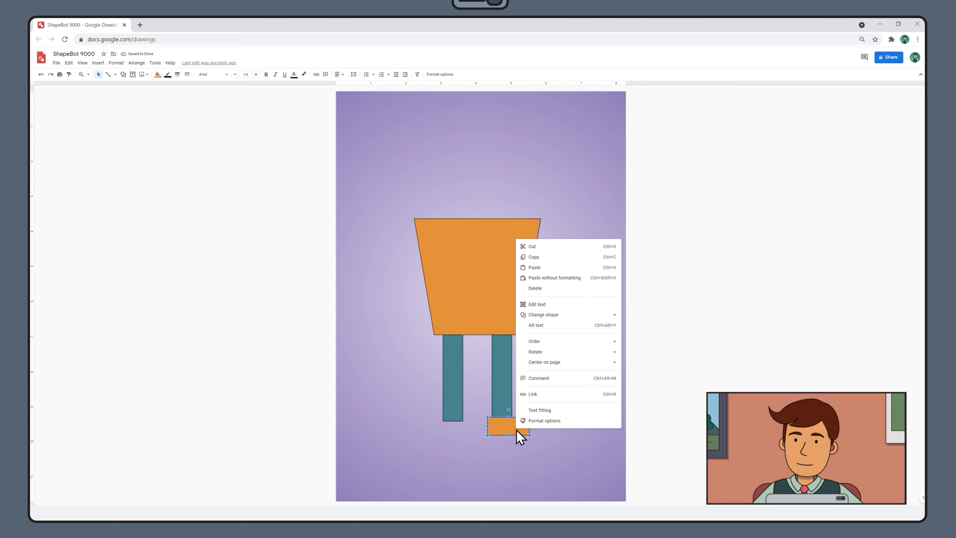
pyautogui.click(544, 259)
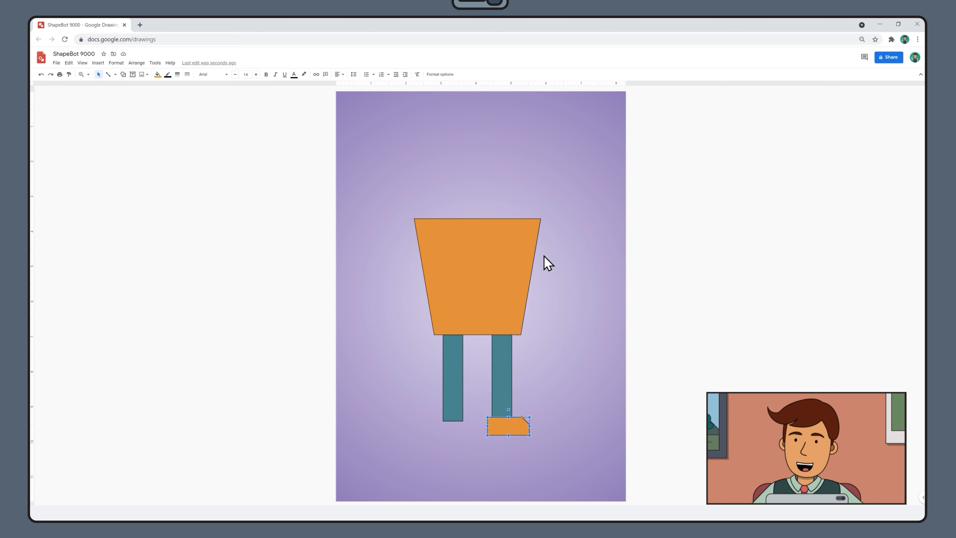
pyautogui.rightClick(566, 367)
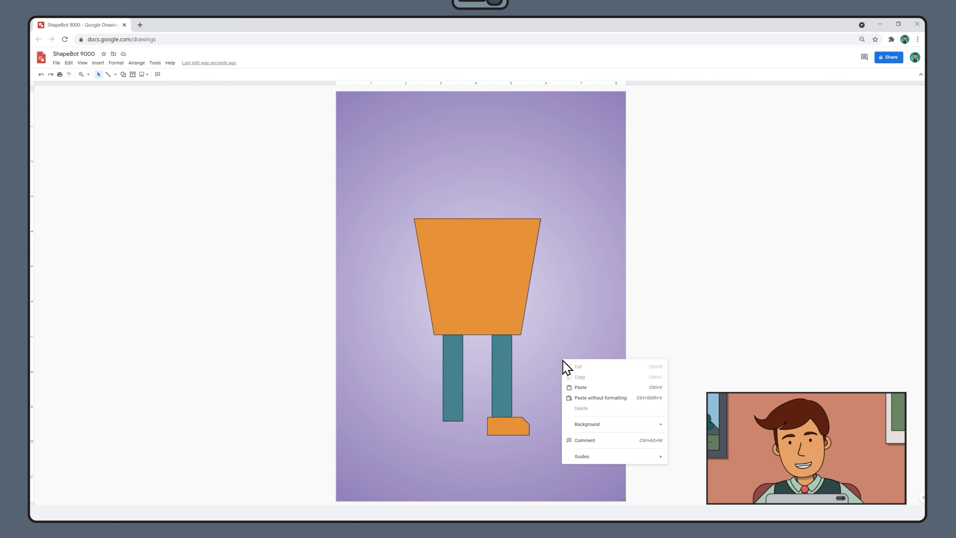
pyautogui.click(579, 390)
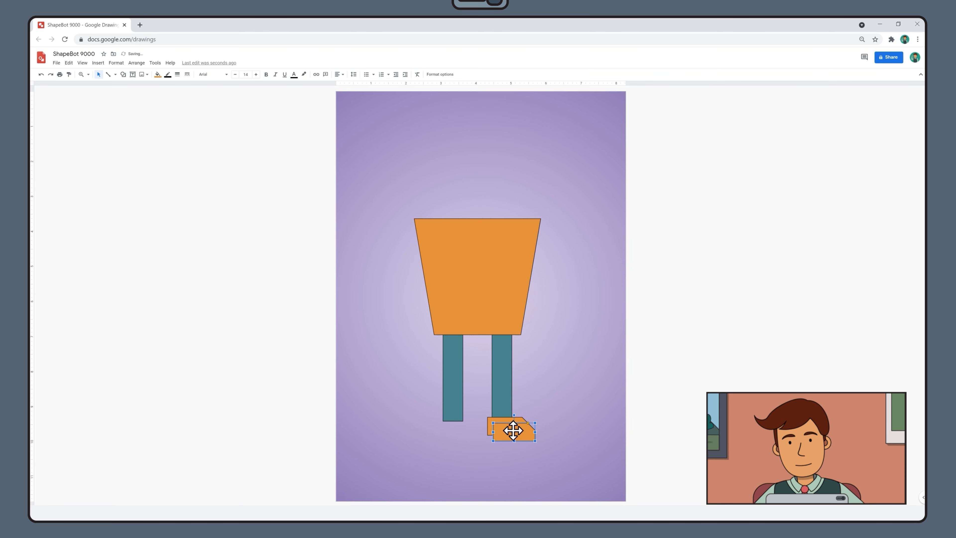
pyautogui.moveTo(513, 430); pyautogui.dragTo(459, 440)
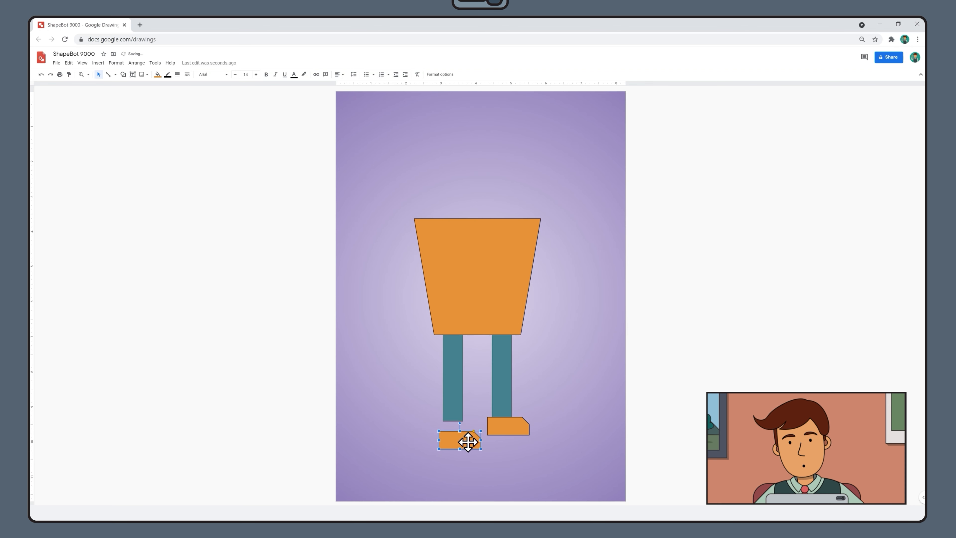
# Step: Flip the copied foot horizontally and move it onto the left leg's base, flush with the leg's inner edge and level with the other foot
pyautogui.rightClick(470, 441)
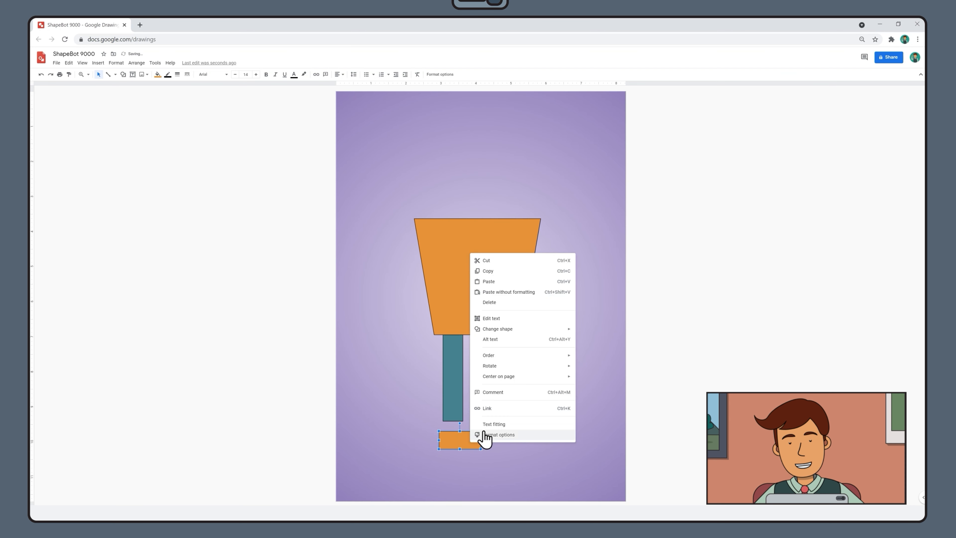
pyautogui.moveTo(532, 366)
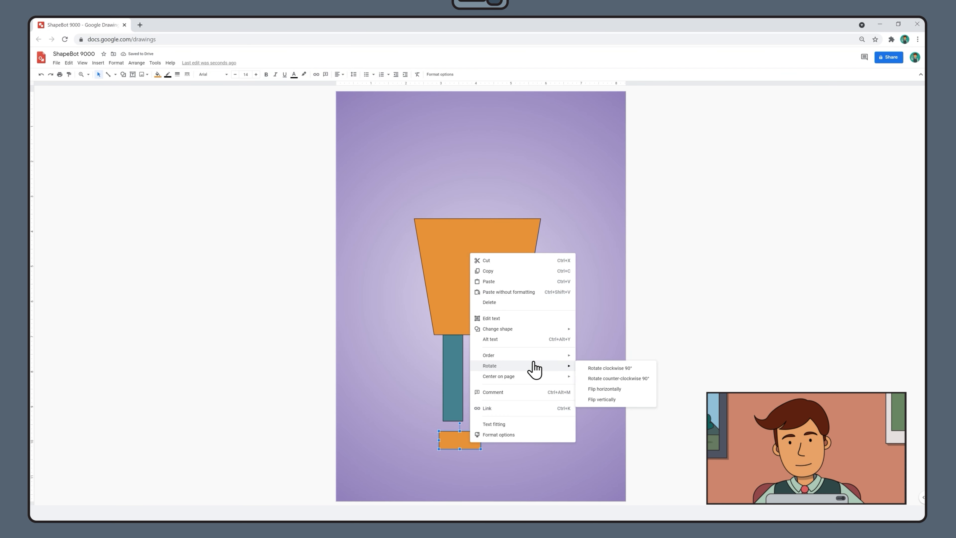
pyautogui.click(605, 389)
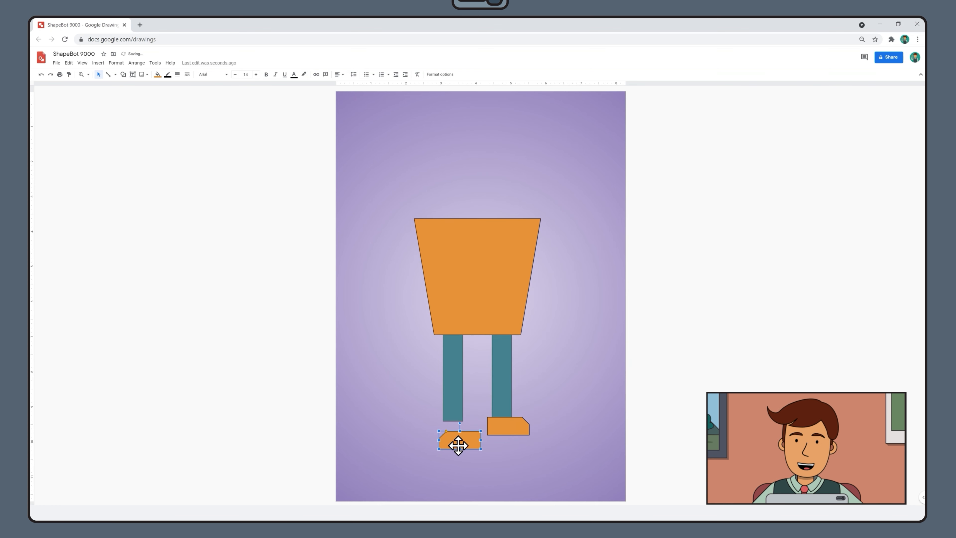
pyautogui.moveTo(456, 443)
pyautogui.mouseDown()
pyautogui.moveTo(470, 427)
pyautogui.moveTo(450, 425)
pyautogui.mouseUp()
# Step: Shift the right foot slightly outward so its inner edge lines up with the right leg's inner edge
pyautogui.click(523, 432)
pyautogui.moveTo(522, 430); pyautogui.dragTo(527, 430)
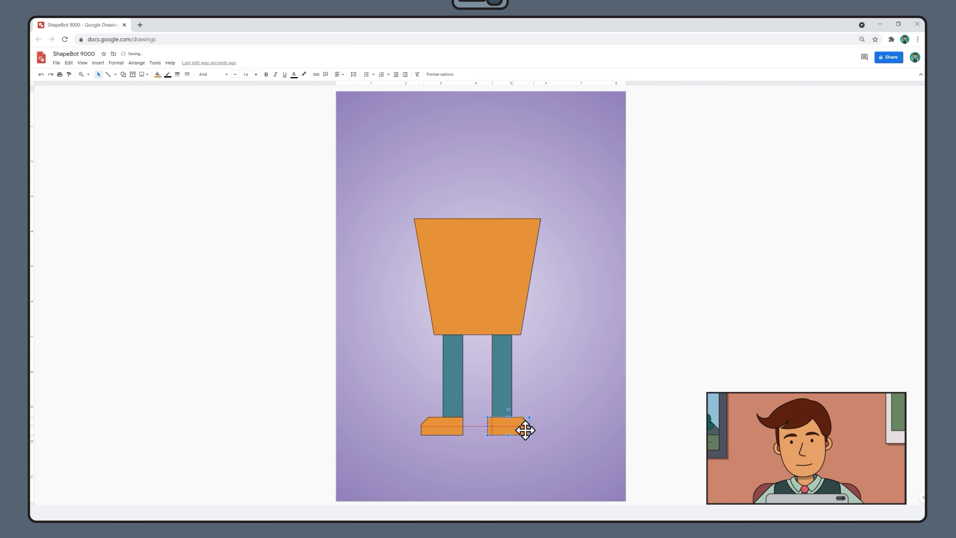
pyautogui.click(589, 467)
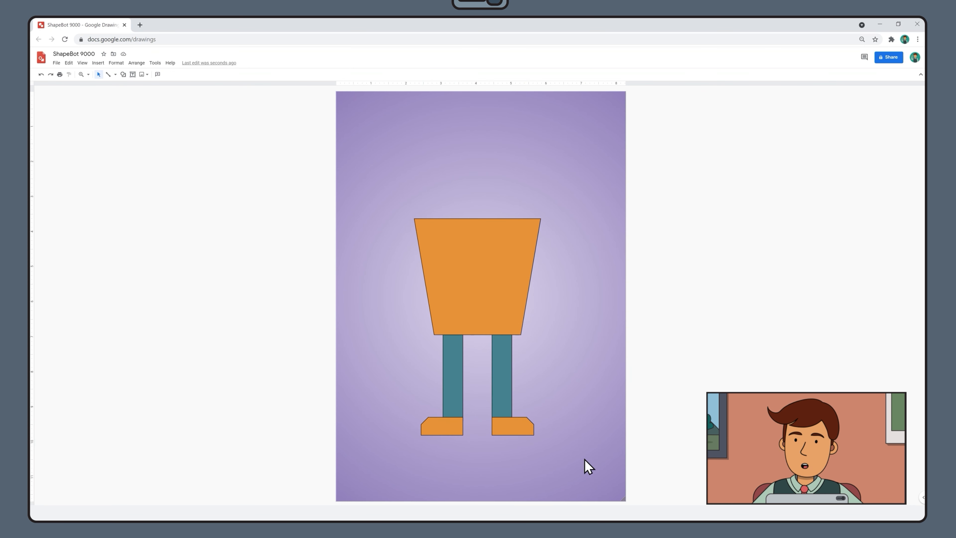
# Step: Draw a circle about 0.7 inches across as a shoulder on the trapezoid's upper-right corner and fill it with the legs' dark teal
pyautogui.click(123, 74)
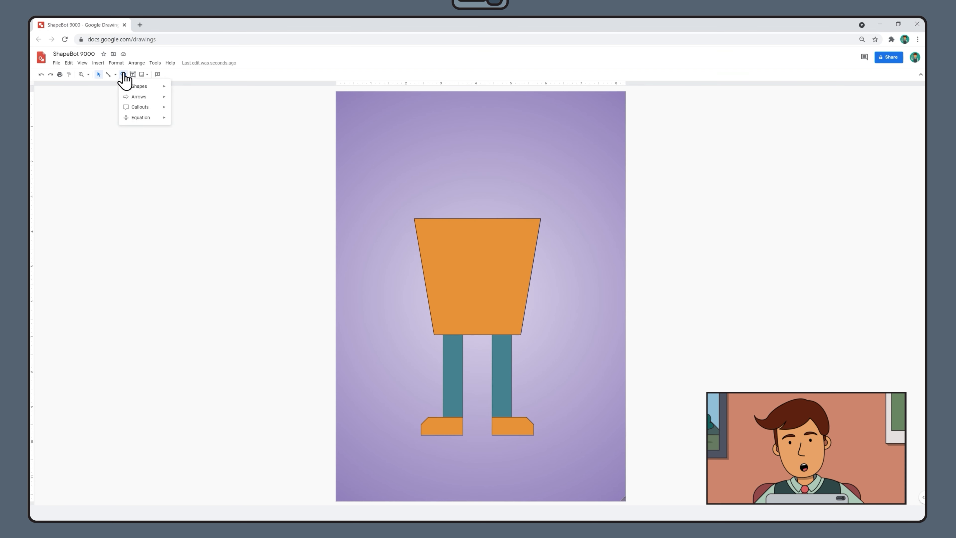
pyautogui.moveTo(145, 88)
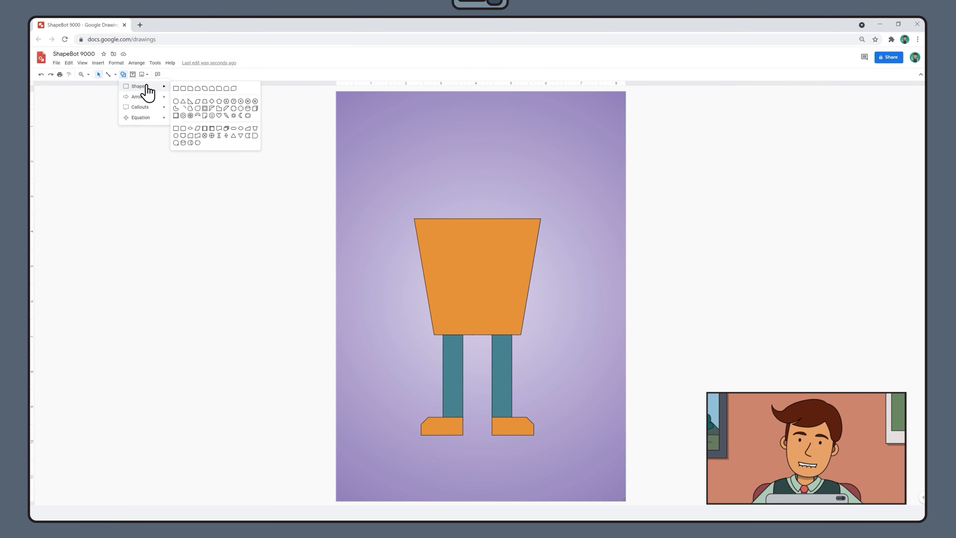
pyautogui.click(176, 101)
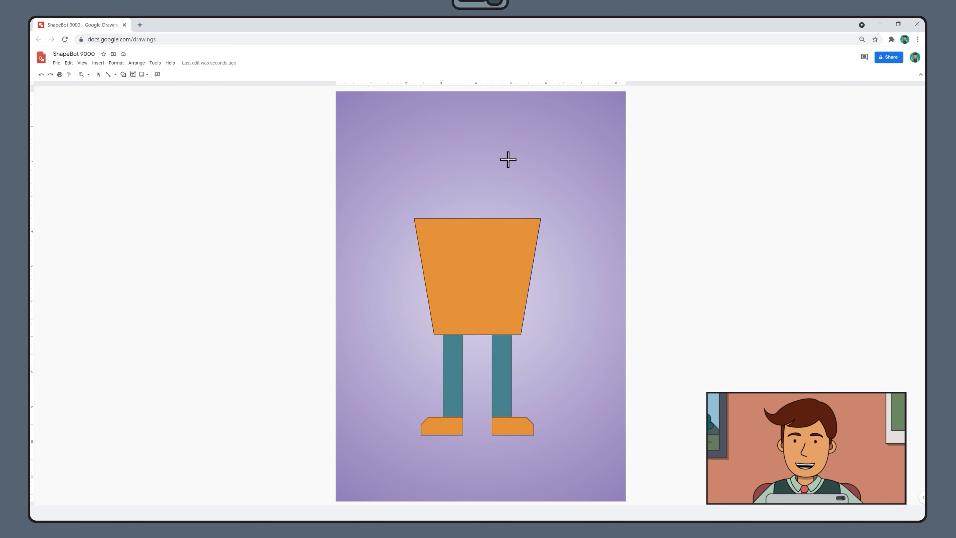
pyautogui.moveTo(508, 159); pyautogui.dragTo(542, 220)
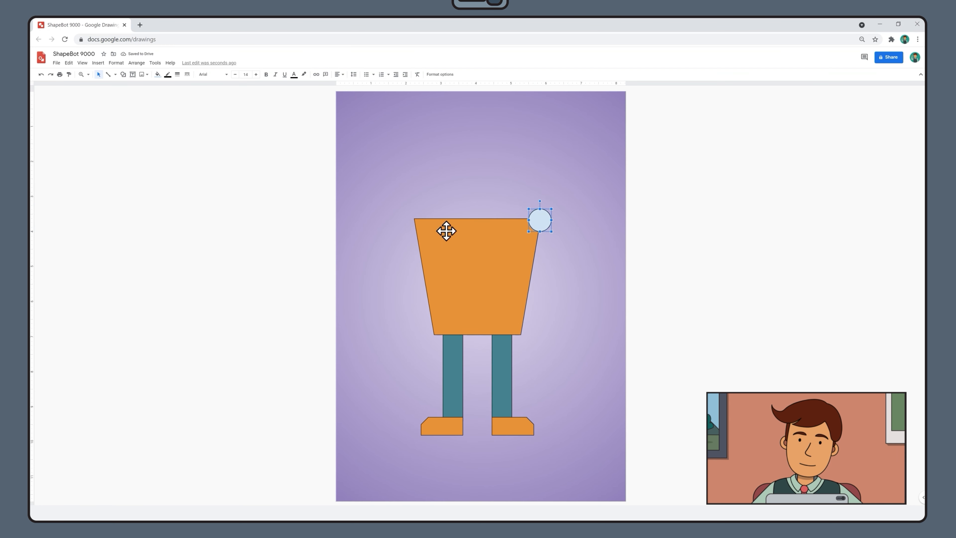
pyautogui.click(158, 75)
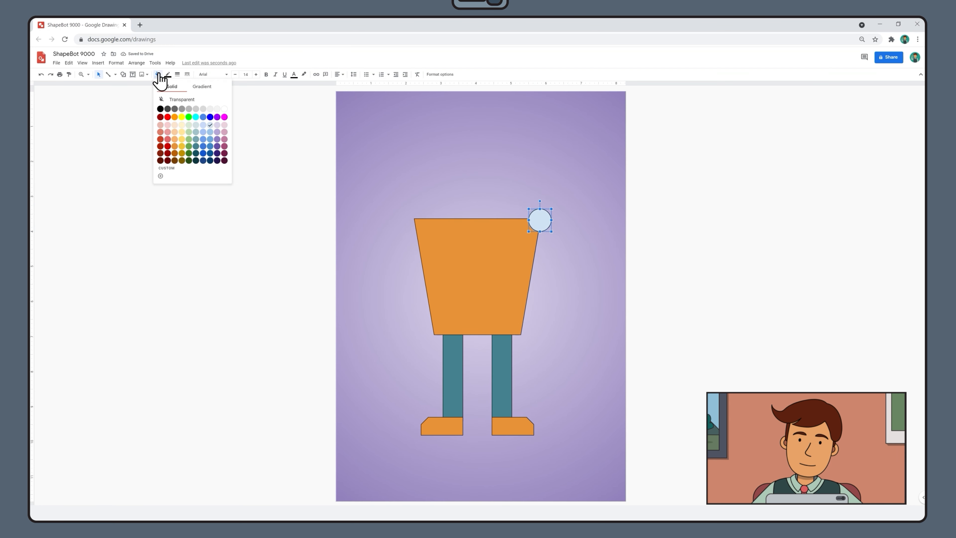
pyautogui.click(195, 146)
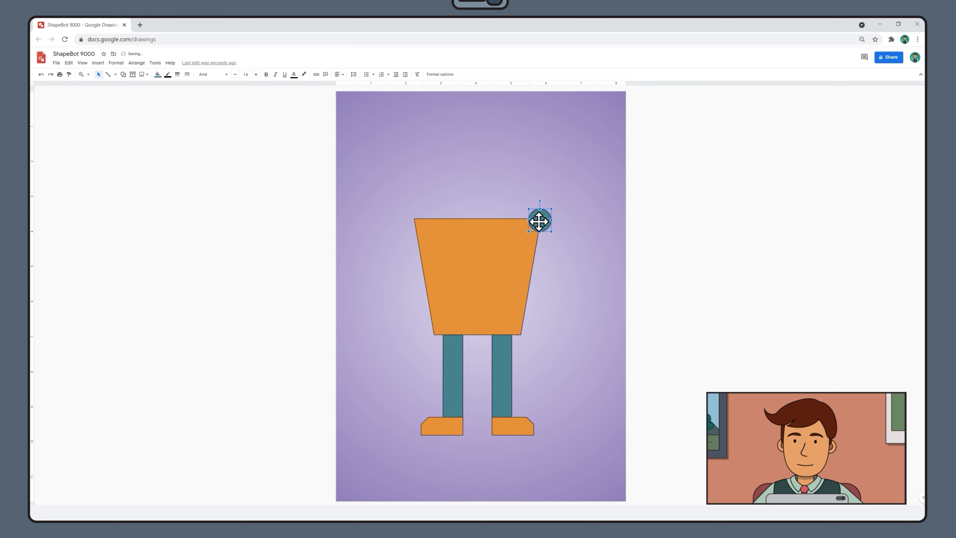
# Step: Send the teal shoulder circle to the back, behind the orange trapezoid
pyautogui.rightClick(539, 221)
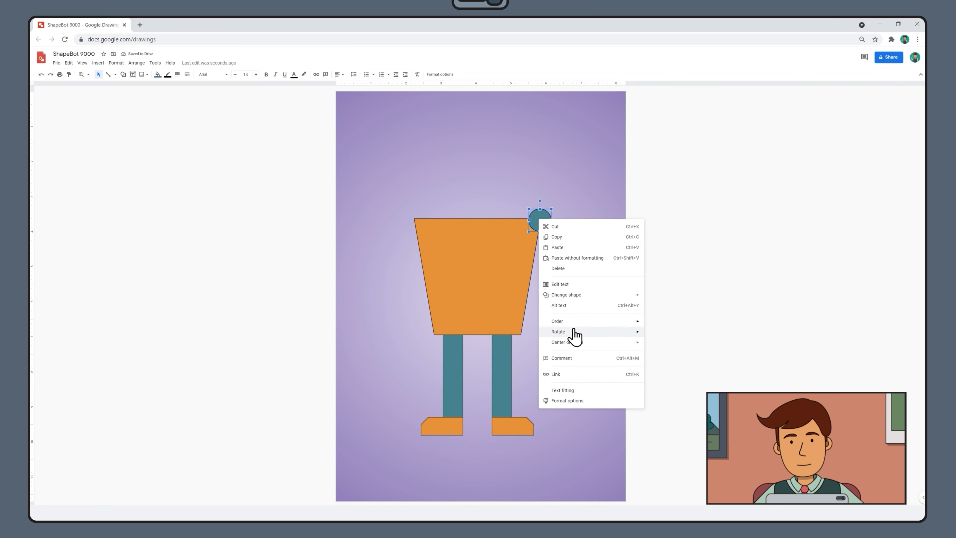
pyautogui.moveTo(571, 322)
pyautogui.click(655, 347)
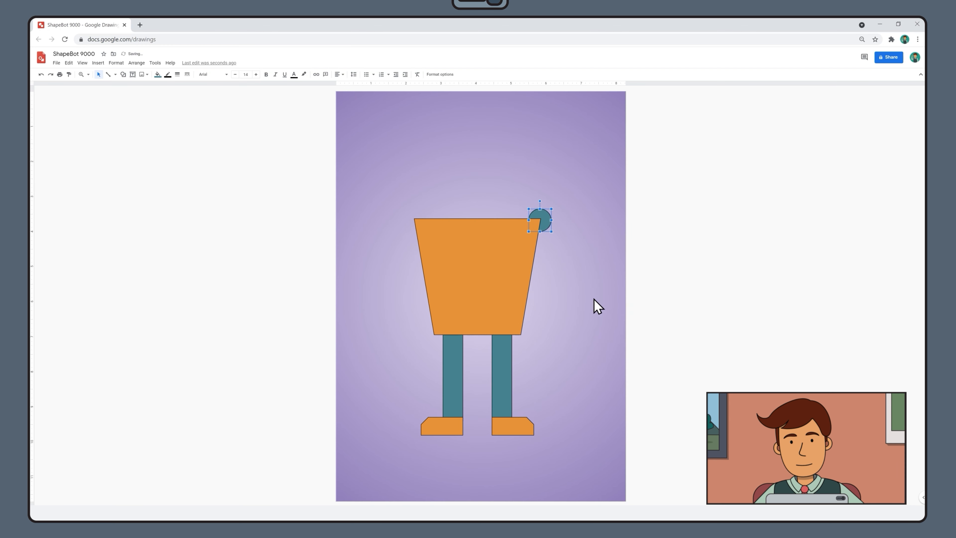
# Step: Copy the teal shoulder circle onto the trapezoid's upper-left corner and send the copy to the back, behind the orange trapezoid
pyautogui.rightClick(545, 223)
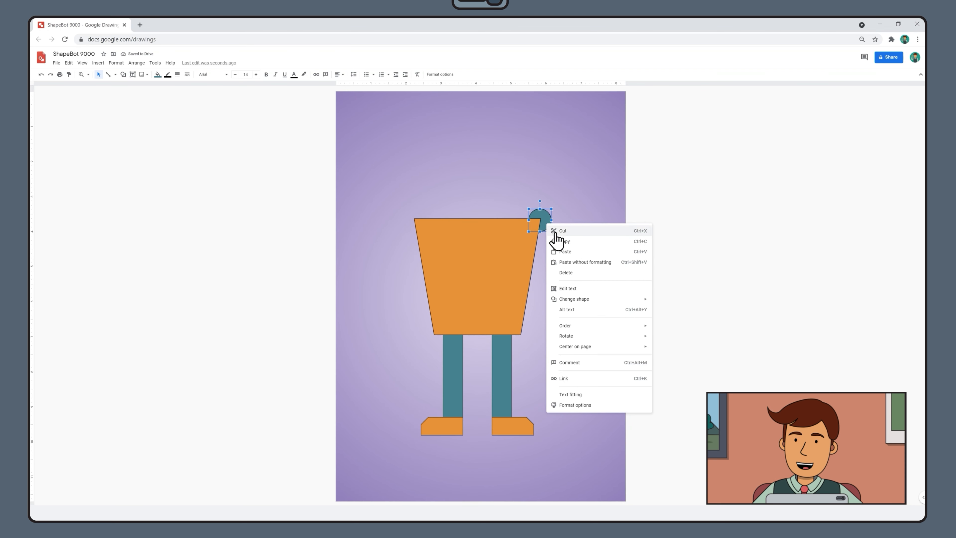
pyautogui.click(557, 241)
pyautogui.rightClick(561, 239)
pyautogui.click(580, 271)
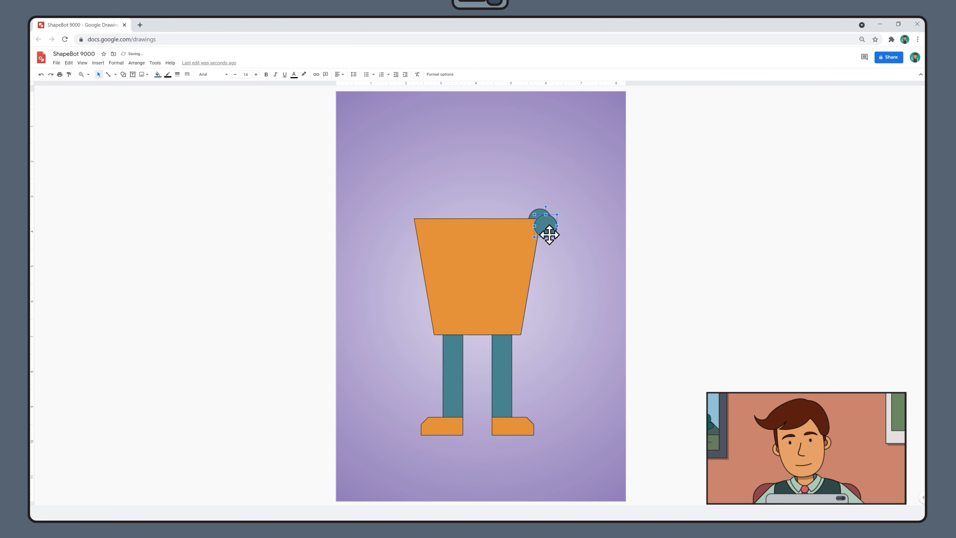
pyautogui.moveTo(550, 235); pyautogui.dragTo(412, 219)
pyautogui.hotkey('ctrl', 'shift', 'Down')
pyautogui.click(292, 250)
# Step: Draw a triangle about 0.8 inches wide beside each shoulder circle, using a copy for the second, and fill both with dark purple
pyautogui.click(123, 75)
pyautogui.click(182, 101)
pyautogui.moveTo(370, 249)
pyautogui.mouseDown()
pyautogui.moveTo(398, 273)
pyautogui.moveTo(401, 237)
pyautogui.moveTo(554, 241)
pyautogui.mouseUp()
pyautogui.click(158, 74)
pyautogui.rightClick(402, 235)
pyautogui.click(419, 267)
pyautogui.click(565, 269)
# Step: Draw a slanted parallelogram about 0.9 by 2.2 inches below the left triangle as an arm and fill it with dark magenta
pyautogui.click(123, 75)
pyautogui.click(197, 101)
pyautogui.moveTo(371, 250); pyautogui.dragTo(399, 329)
pyautogui.click(158, 75)
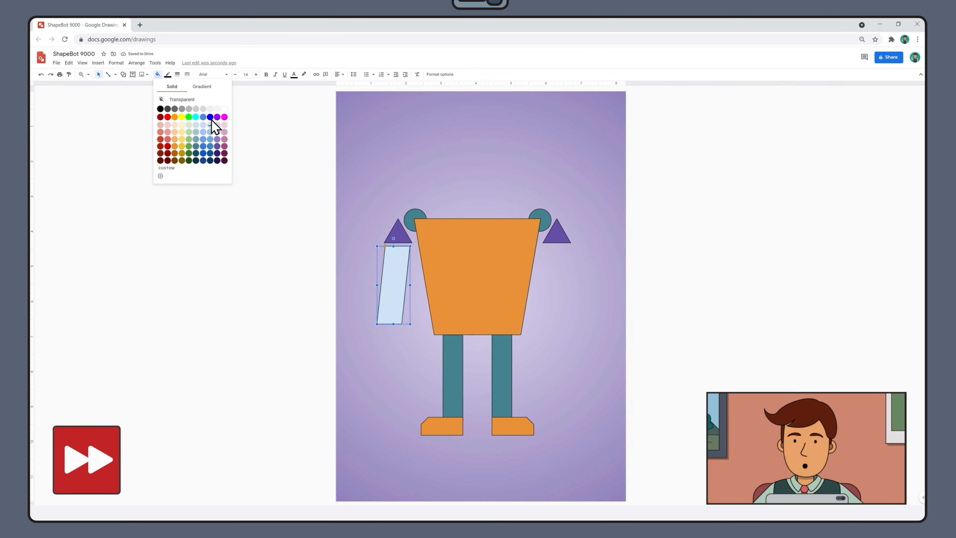
pyautogui.click(225, 146)
# Step: Duplicate the magenta arm, place the copy below the right triangle and flip it horizontally to mirror the left arm
pyautogui.hotkey('ctrl', 'd')
pyautogui.moveTo(393, 278); pyautogui.dragTo(556, 274)
pyautogui.rightClick(554, 274)
pyautogui.click(685, 408)
pyautogui.click(607, 285)
# Step: Add a small dark orange square to the inner part of one foot and duplicate it onto the other foot
pyautogui.click(123, 74)
pyautogui.moveTo(418, 355)
pyautogui.mouseDown()
pyautogui.moveTo(441, 378)
pyautogui.moveTo(529, 367)
pyautogui.mouseUp()
pyautogui.click(158, 75)
pyautogui.click(176, 153)
pyautogui.hotkey('ctrl', 'd')
# Step: Place four small dark orange hexagon bolts near the torso's corners, copying the first hexagon for the others
pyautogui.scroll(4, 519, 417)
pyautogui.click(123, 74)
pyautogui.moveTo(374, 167)
pyautogui.mouseDown()
pyautogui.moveTo(397, 187)
pyautogui.moveTo(414, 348)
pyautogui.mouseUp()
pyautogui.rightClick(694, 205)
pyautogui.click(709, 234)
pyautogui.rightClick(694, 206)
pyautogui.click(709, 234)
pyautogui.moveTo(406, 198); pyautogui.dragTo(537, 348)
pyautogui.moveTo(396, 188); pyautogui.dragTo(564, 177)
pyautogui.click(696, 220)
# Step: Draw a heptagon about 1.7 inches wide in the upper middle of the torso and fill it with the legs' dark teal
pyautogui.click(122, 75)
pyautogui.moveTo(422, 182); pyautogui.dragTo(530, 287)
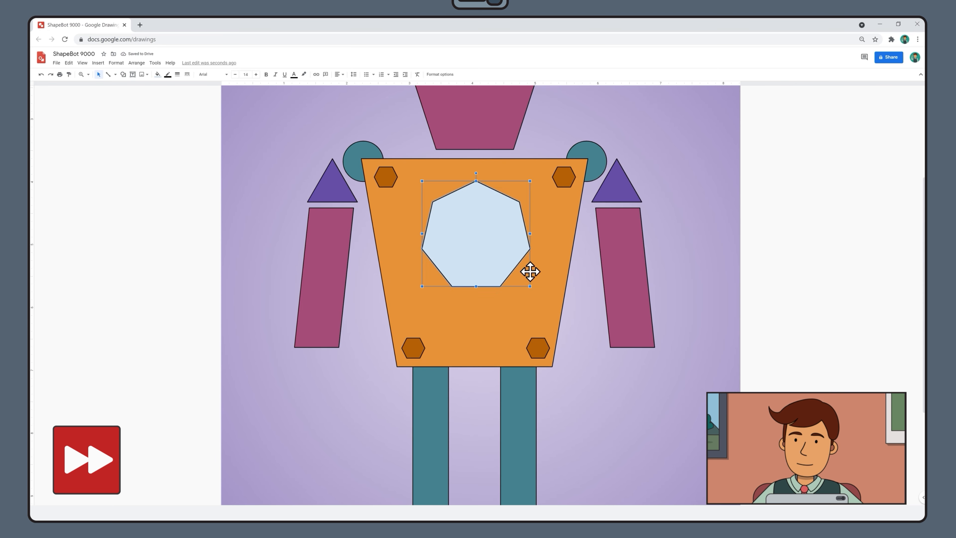
pyautogui.click(157, 75)
pyautogui.click(197, 147)
# Step: Draw a circle about 0.3 inches across as an eye on the magenta head, fill it with light magenta 3 and duplicate it for the second eye
pyautogui.scroll(4, 710, 258)
pyautogui.click(123, 75)
pyautogui.click(177, 100)
pyautogui.moveTo(442, 233)
pyautogui.mouseDown()
pyautogui.moveTo(463, 253)
pyautogui.moveTo(496, 246)
pyautogui.mouseUp()
pyautogui.click(452, 244)
pyautogui.click(158, 74)
pyautogui.click(225, 126)
pyautogui.hotkey('ctrl', 'd')
pyautogui.click(577, 250)
# Step: Draw a trapezoid mouth about 1.1 inches wide below the eyes, flip it so the wide side is up, and fill it with light magenta 3
pyautogui.click(123, 75)
pyautogui.click(177, 89)
pyautogui.moveTo(441, 281); pyautogui.dragTo(509, 297)
pyautogui.moveTo(475, 273); pyautogui.dragTo(474, 327)
pyautogui.click(158, 75)
pyautogui.click(225, 125)
pyautogui.click(157, 75)
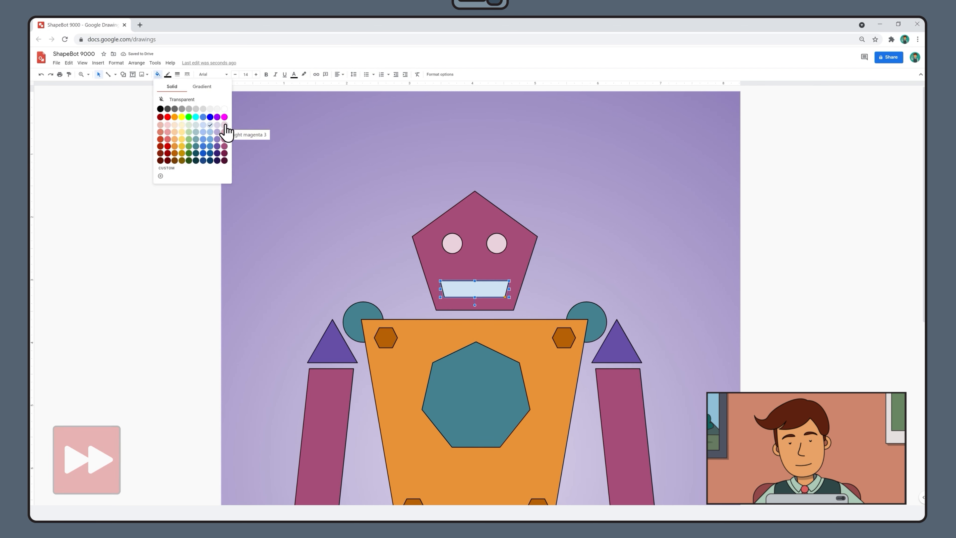
pyautogui.click(225, 125)
pyautogui.click(668, 276)
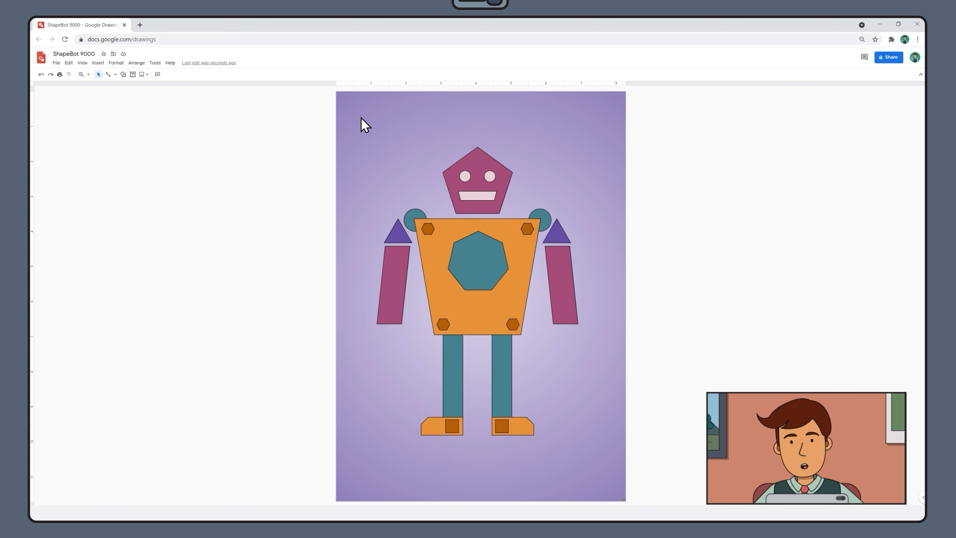
# Step: Group all the robot's shapes and scale the group down proportionally to about 4.6 by 6.6 inches
pyautogui.moveTo(361, 118); pyautogui.dragTo(596, 438)
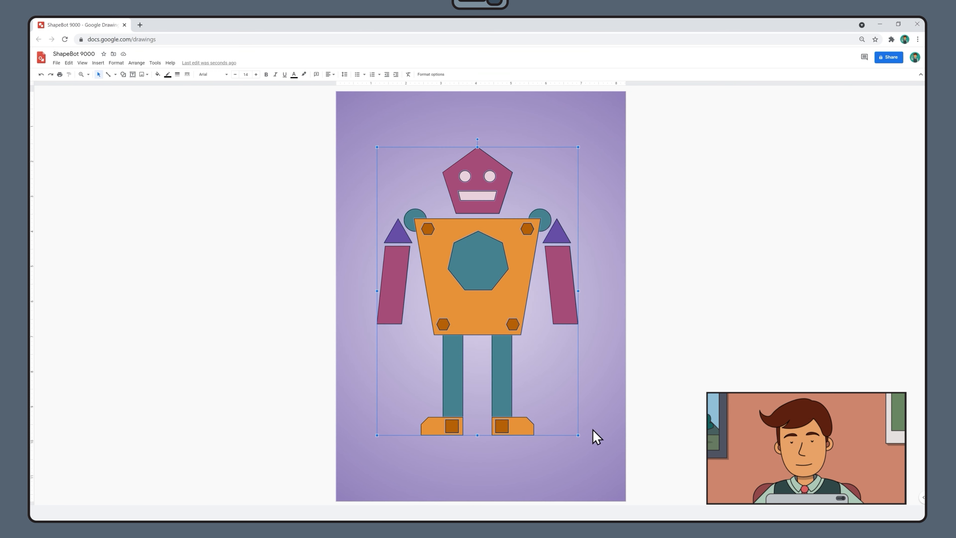
pyautogui.rightClick(518, 244)
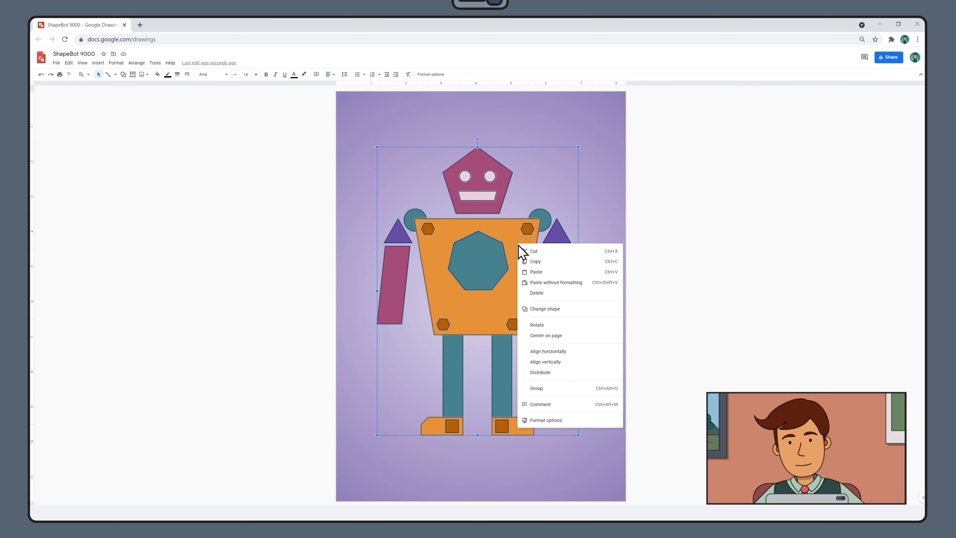
pyautogui.click(555, 390)
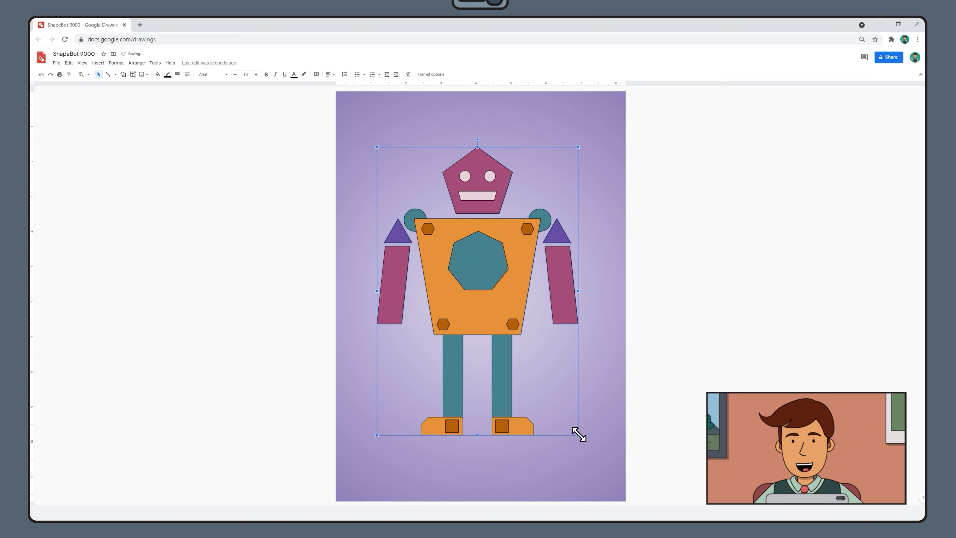
pyautogui.moveTo(578, 435); pyautogui.dragTo(536, 376)
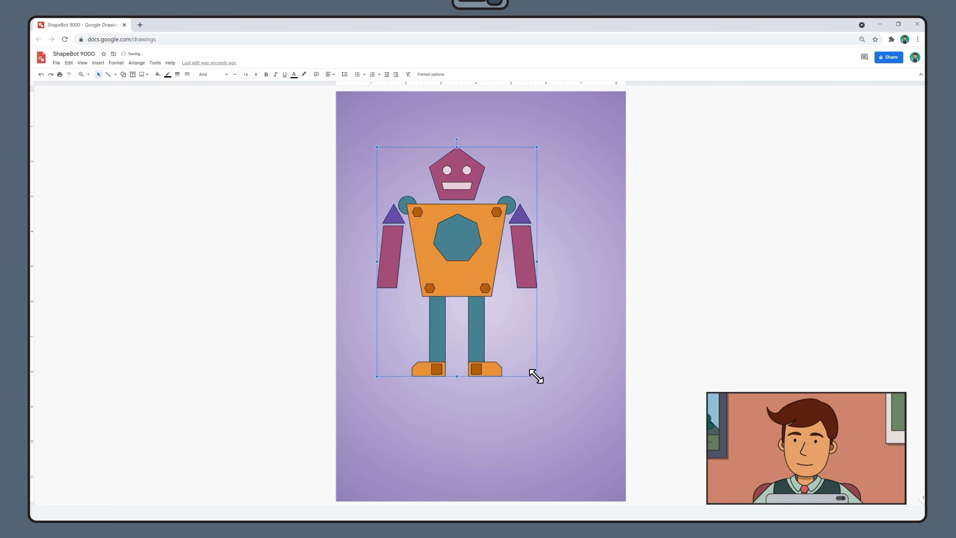
# Step: Center the robot group horizontally on the page and move it down to about the vertical middle
pyautogui.rightClick(484, 272)
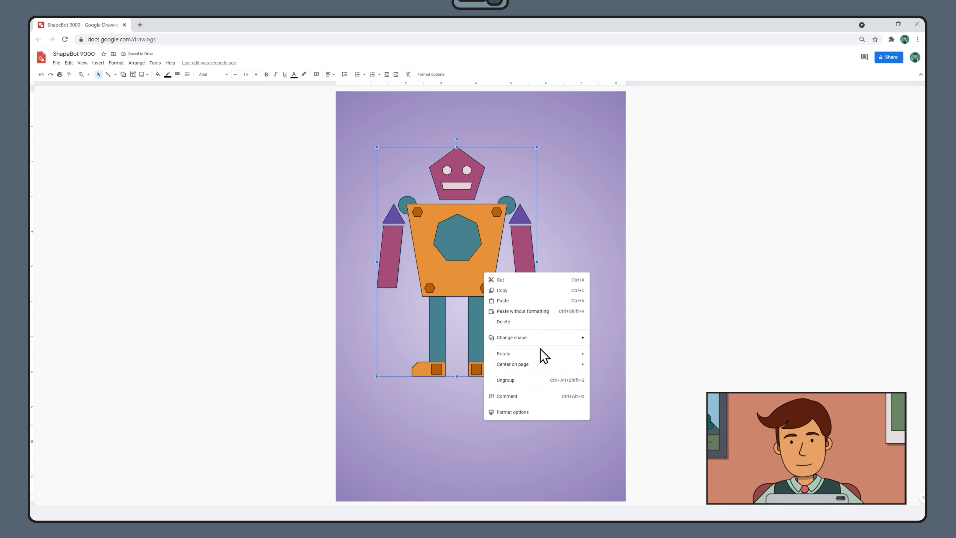
pyautogui.click(612, 365)
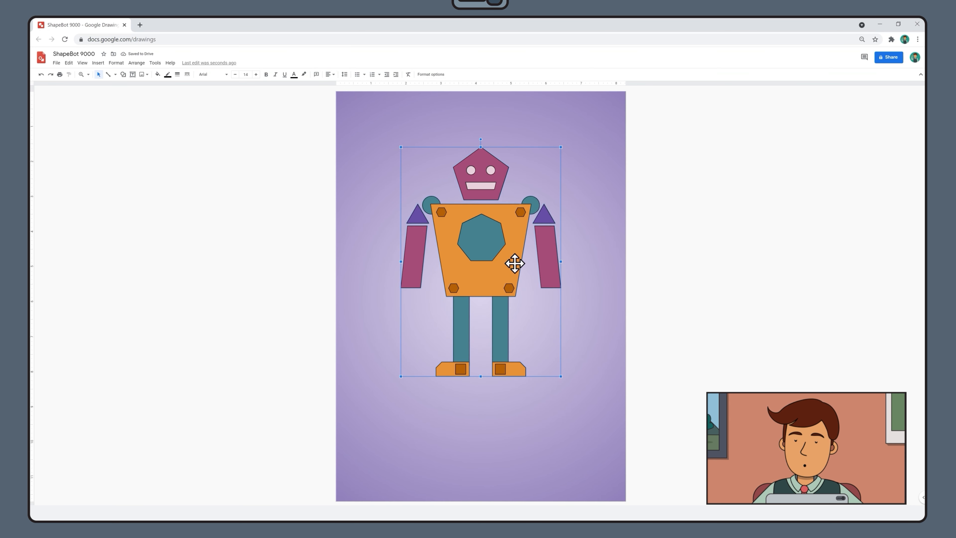
pyautogui.moveTo(512, 261); pyautogui.dragTo(516, 291)
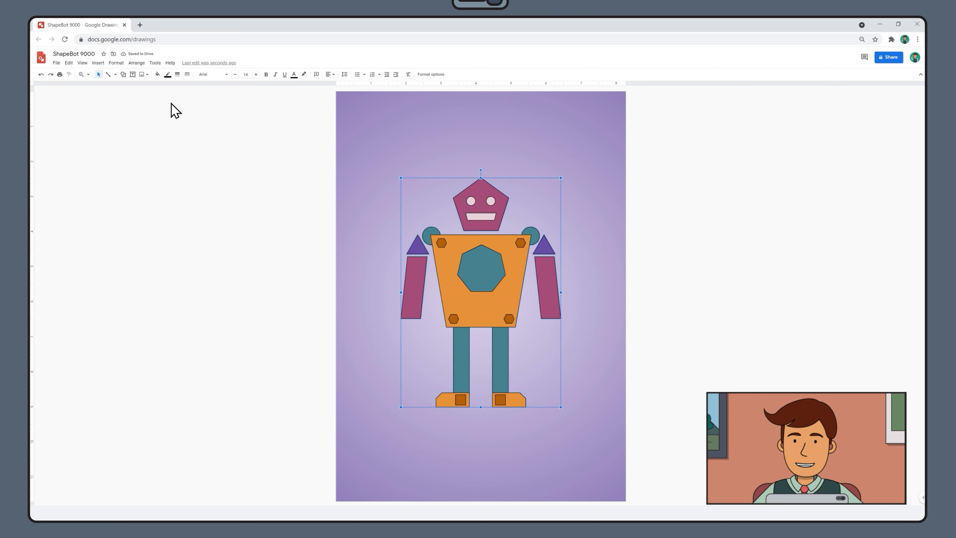
# Step: Make the robot group's outlines transparent and give the group a drop shadow
pyautogui.click(169, 77)
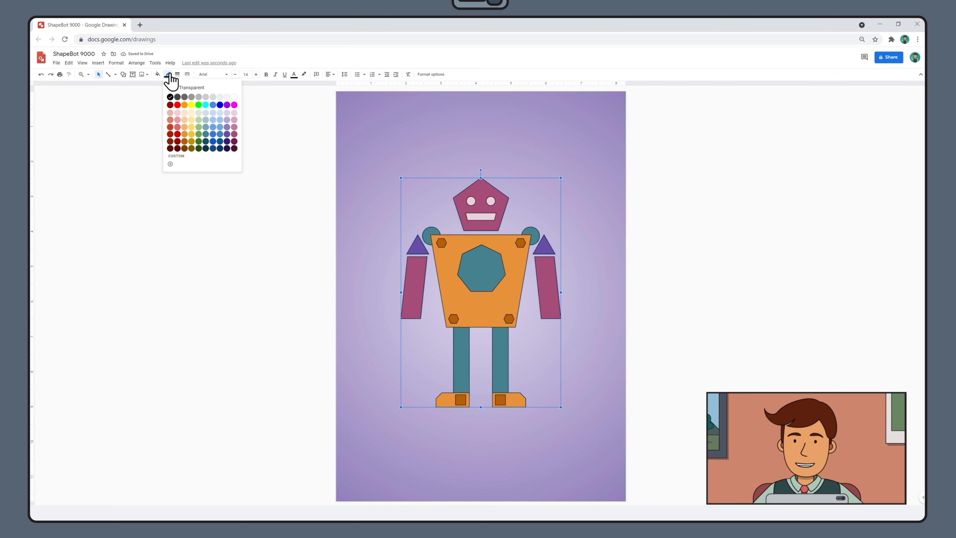
pyautogui.click(212, 91)
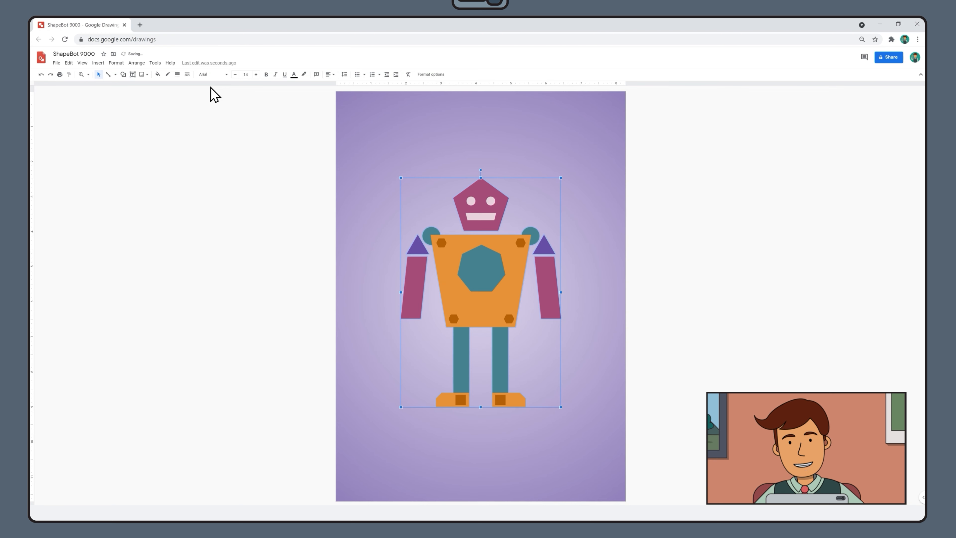
pyautogui.click(432, 75)
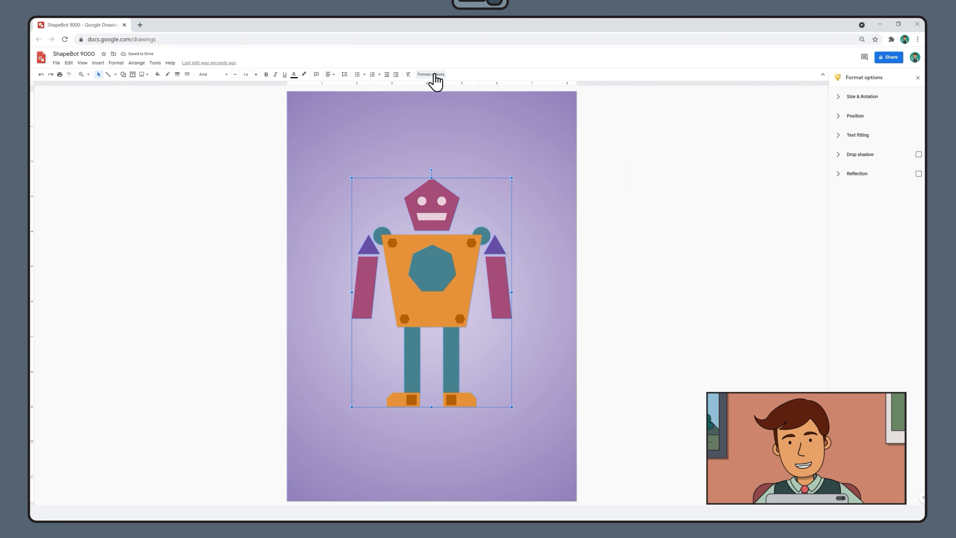
pyautogui.click(918, 154)
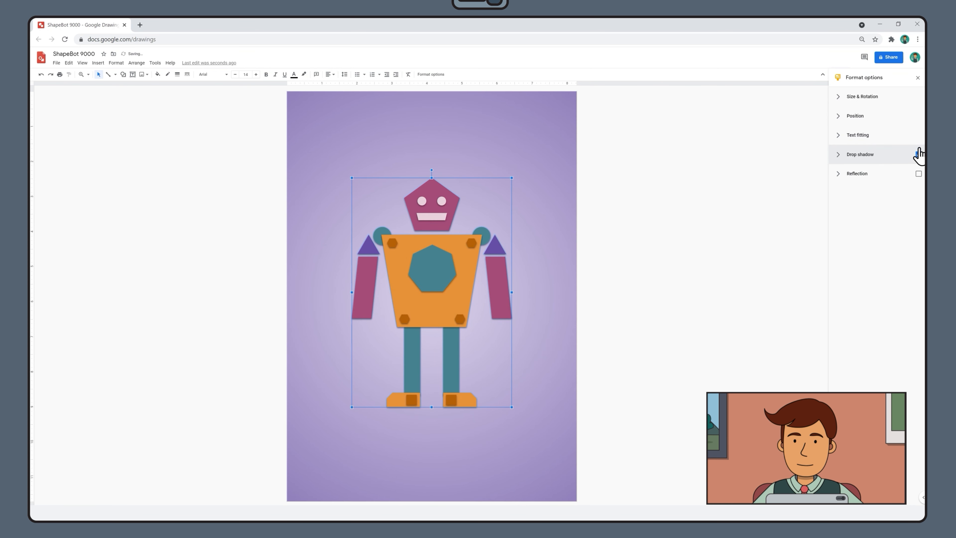
pyautogui.click(918, 77)
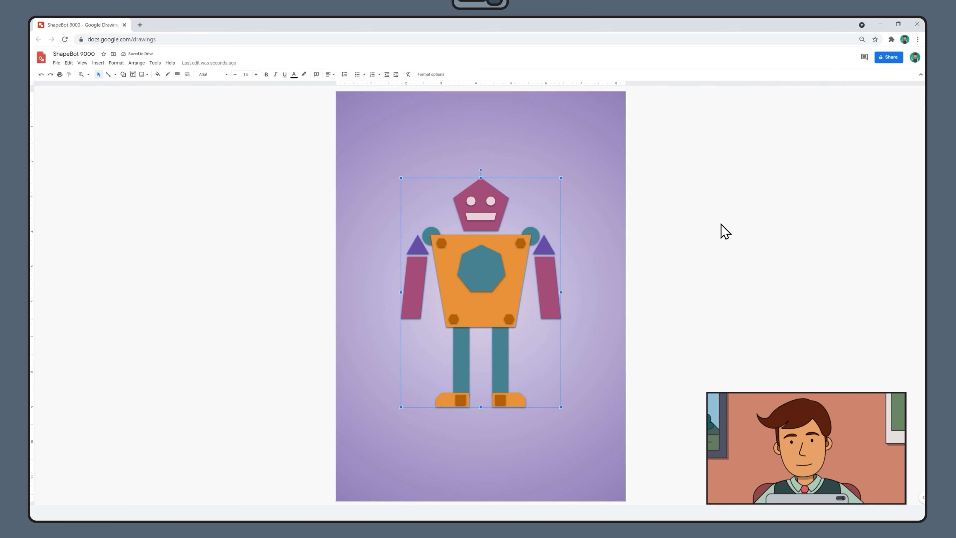
pyautogui.click(677, 294)
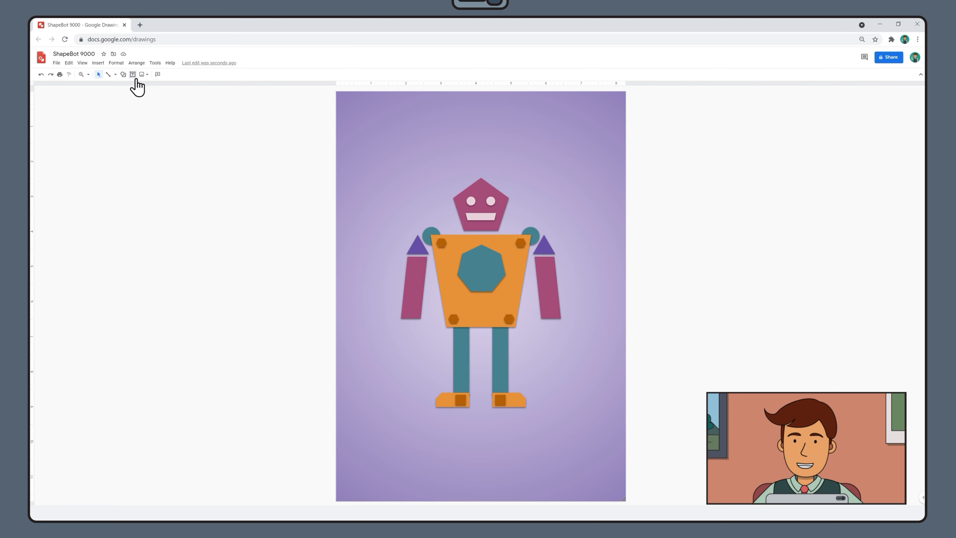
# Step: Draw a rectangle about 6 by 1 inches above the robot's head and enter the title "ShapeBot 9000" in it
pyautogui.click(123, 74)
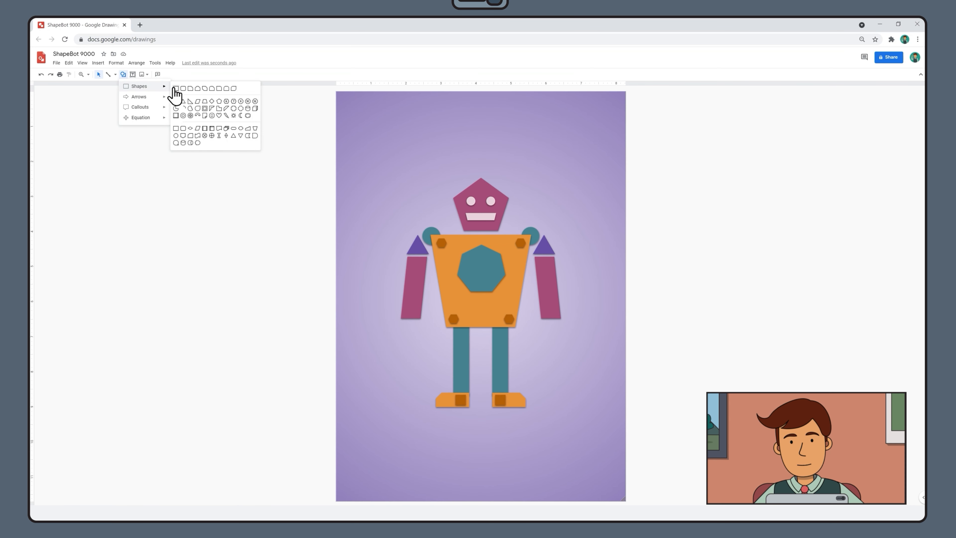
pyautogui.click(175, 88)
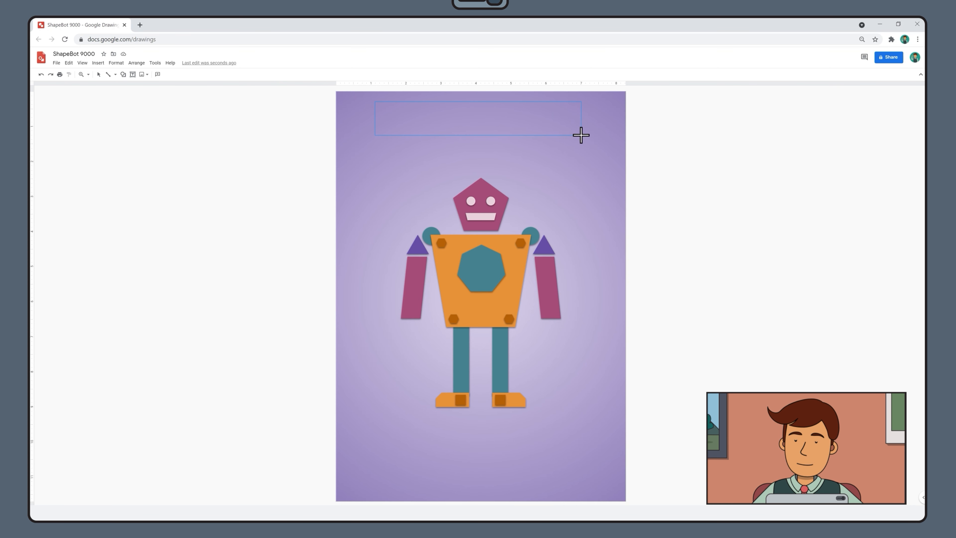
pyautogui.moveTo(582, 135); pyautogui.dragTo(586, 135)
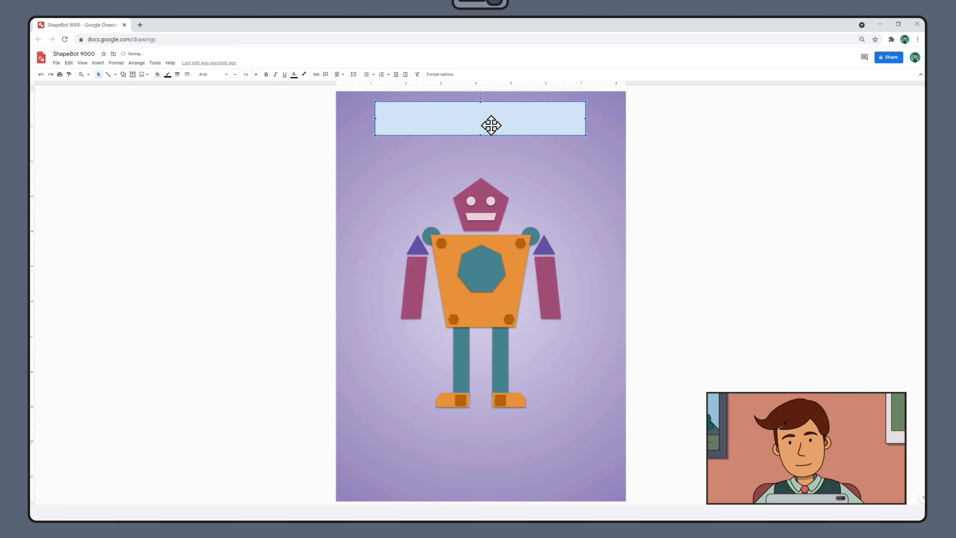
pyautogui.write('Shape')
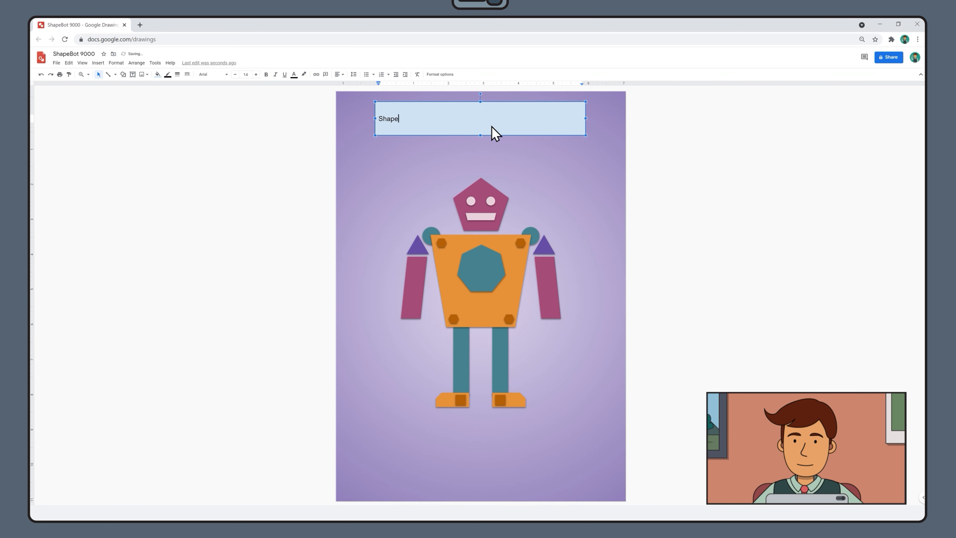
pyautogui.write('Bot 9000')
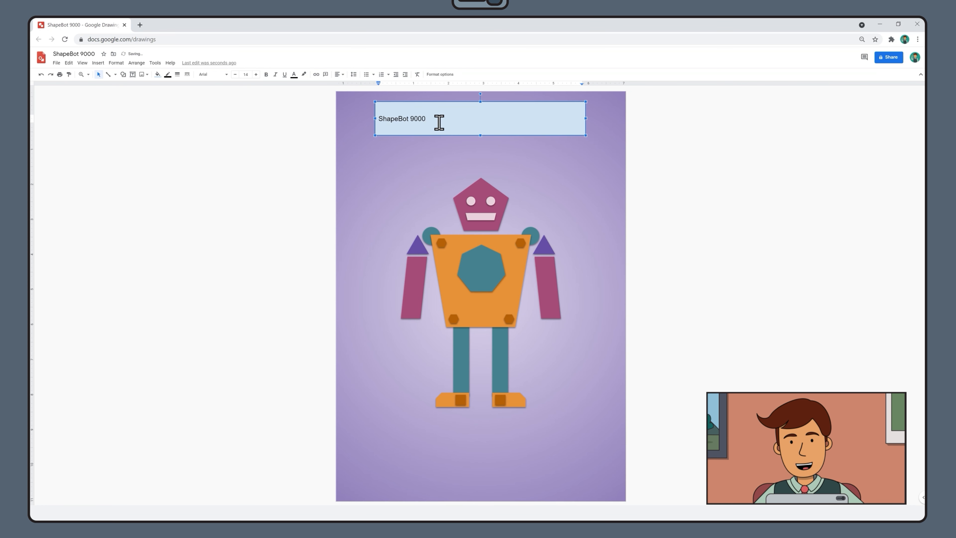
# Step: Set the ShapeBot 9000 title in bold Roboto Mono at size 48
pyautogui.moveTo(425, 122); pyautogui.dragTo(320, 127)
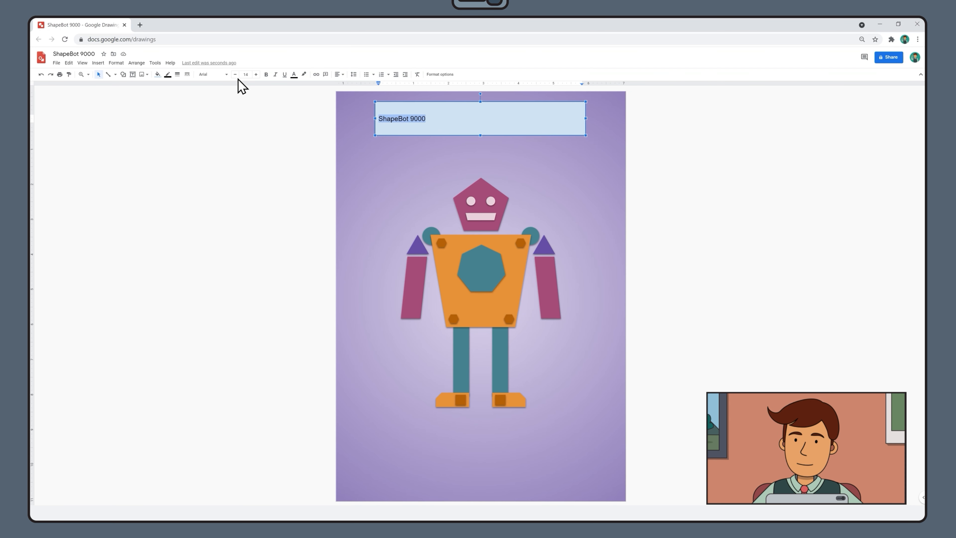
pyautogui.click(225, 75)
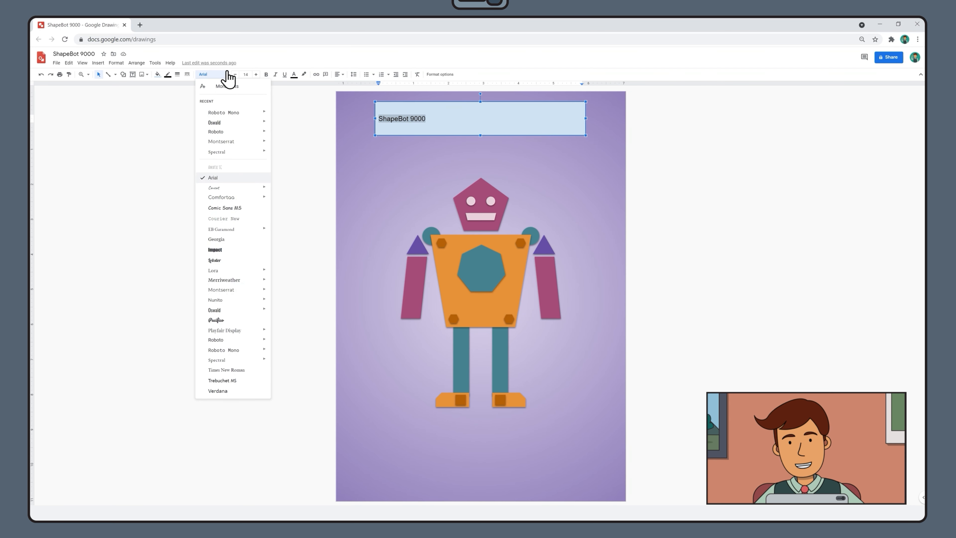
pyautogui.moveTo(238, 351)
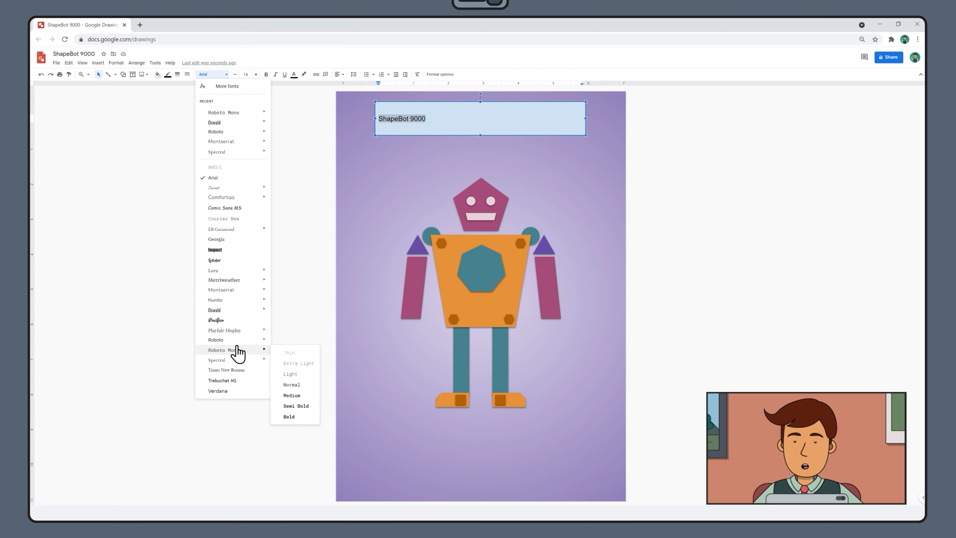
pyautogui.click(237, 347)
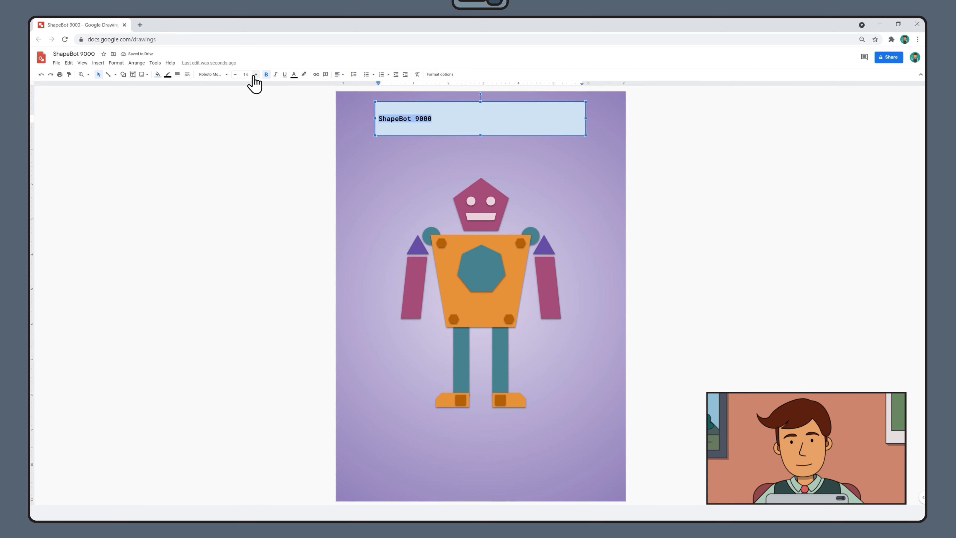
pyautogui.click(245, 74)
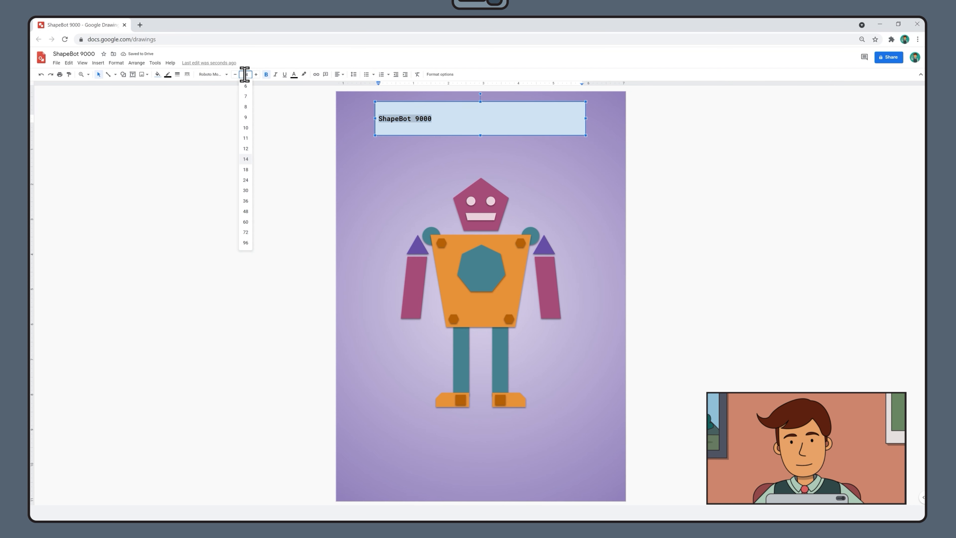
pyautogui.click(246, 212)
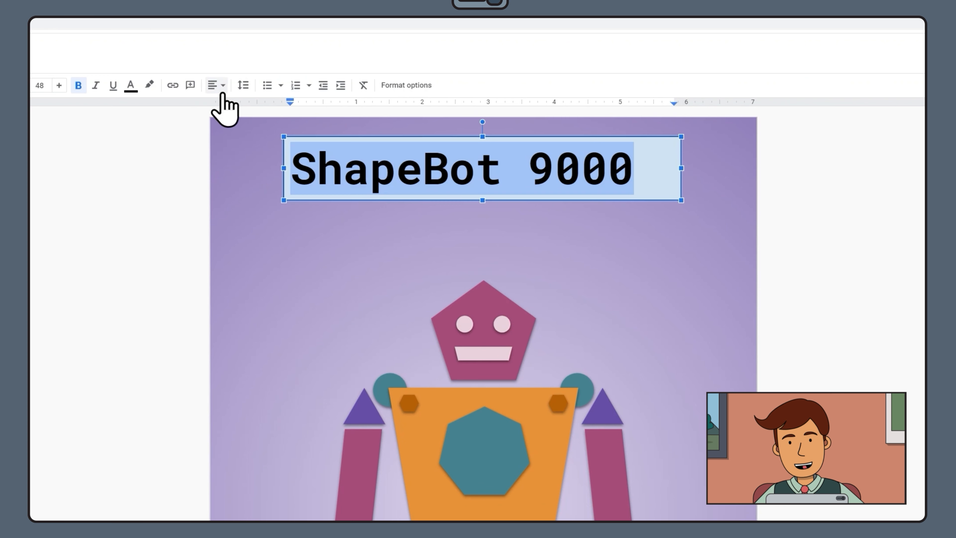
# Step: Center the title text in its rectangle horizontally and align it to the vertical middle
pyautogui.click(217, 86)
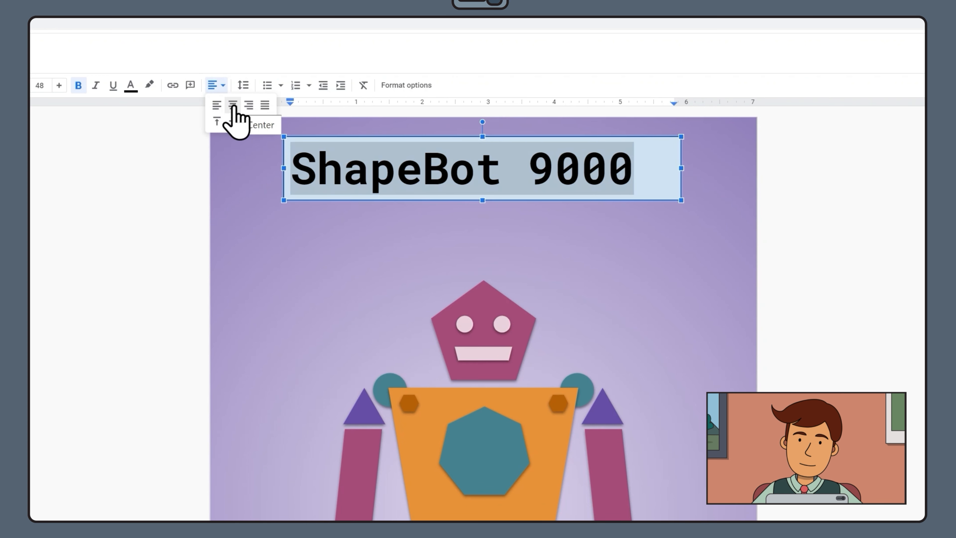
pyautogui.click(232, 105)
pyautogui.click(217, 85)
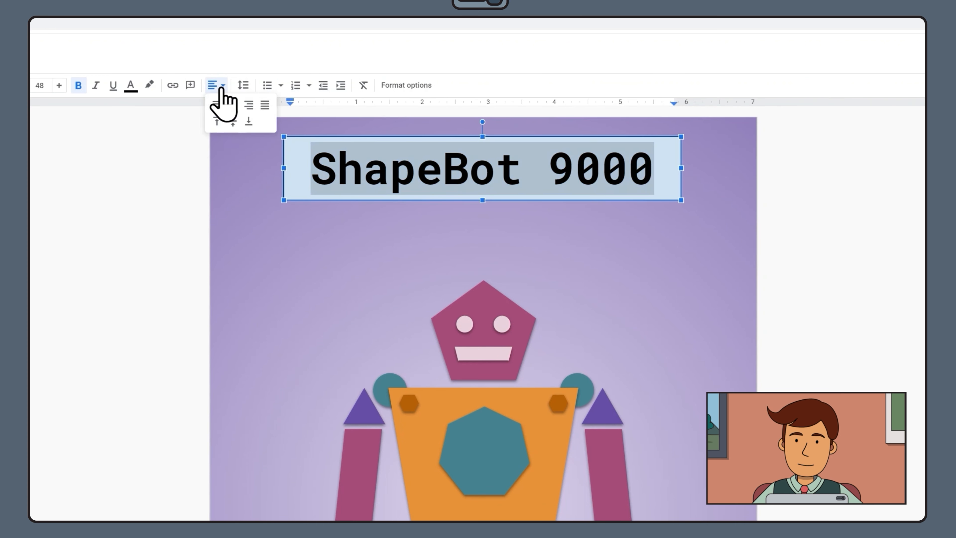
pyautogui.click(234, 123)
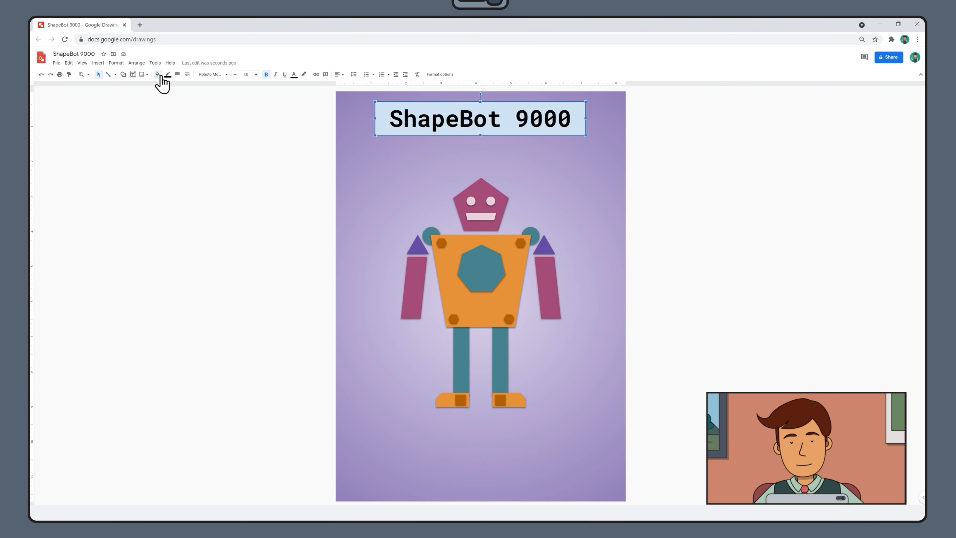
# Step: Fill the title rectangle with a light grayish teal
pyautogui.click(111, 75)
pyautogui.click(197, 133)
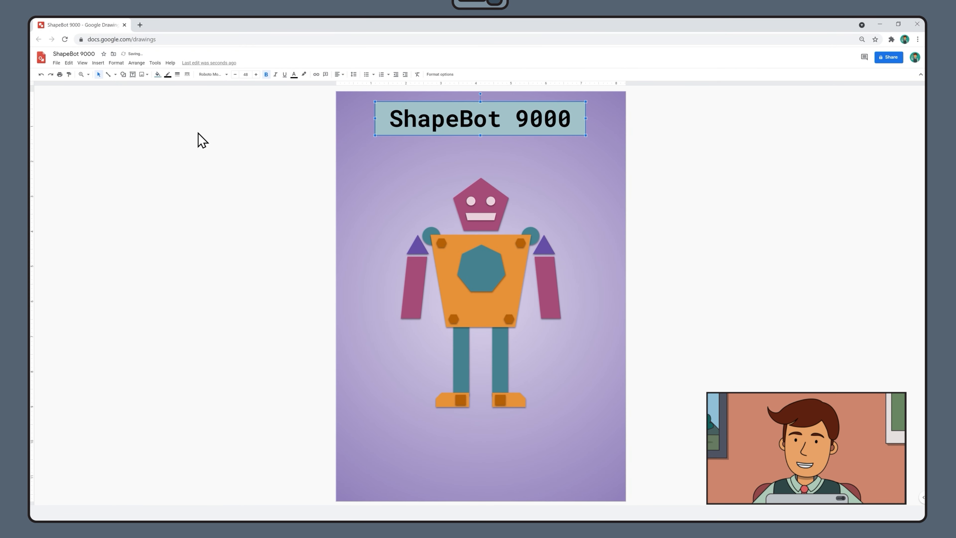
# Step: Change the ShapeBot 9000 title text colour to dark teal
pyautogui.moveTo(390, 118); pyautogui.dragTo(571, 129)
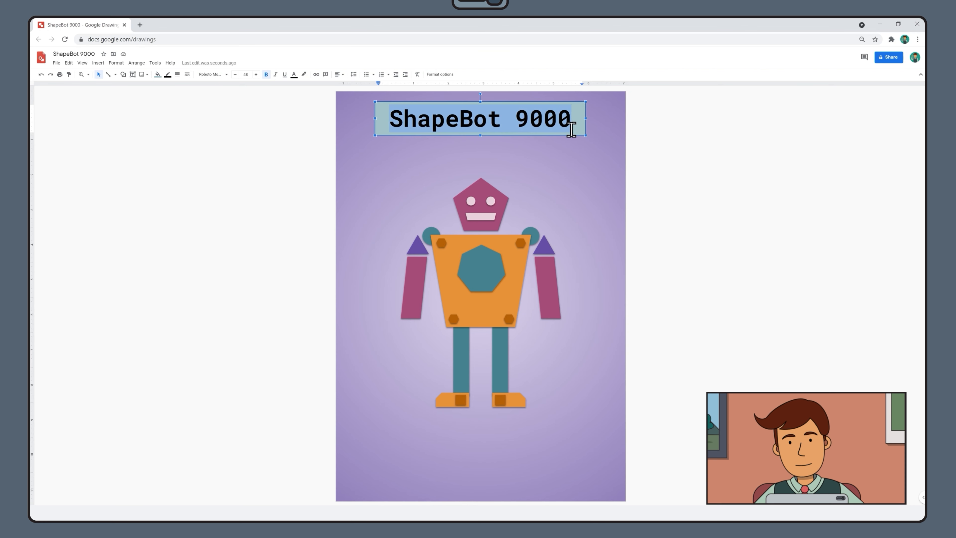
pyautogui.click(294, 75)
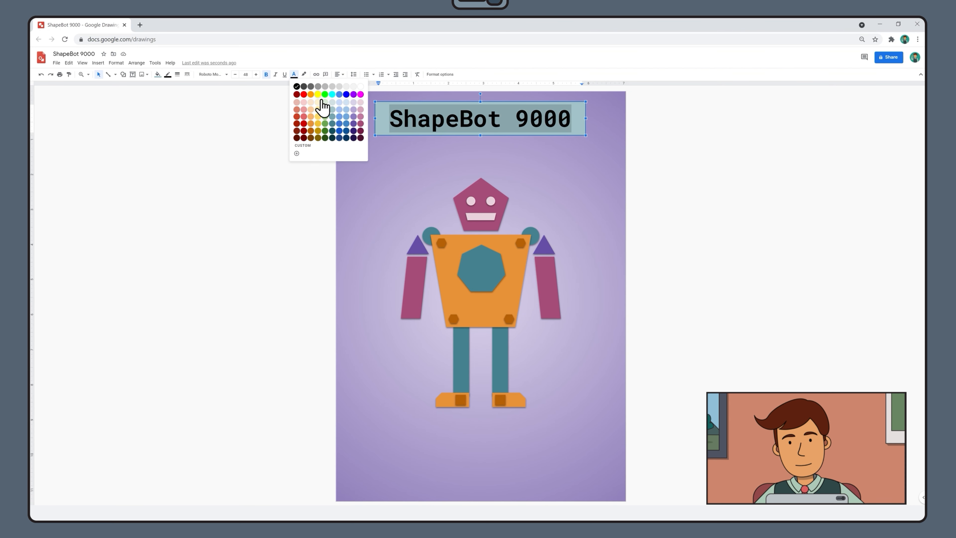
pyautogui.click(333, 131)
pyautogui.click(332, 131)
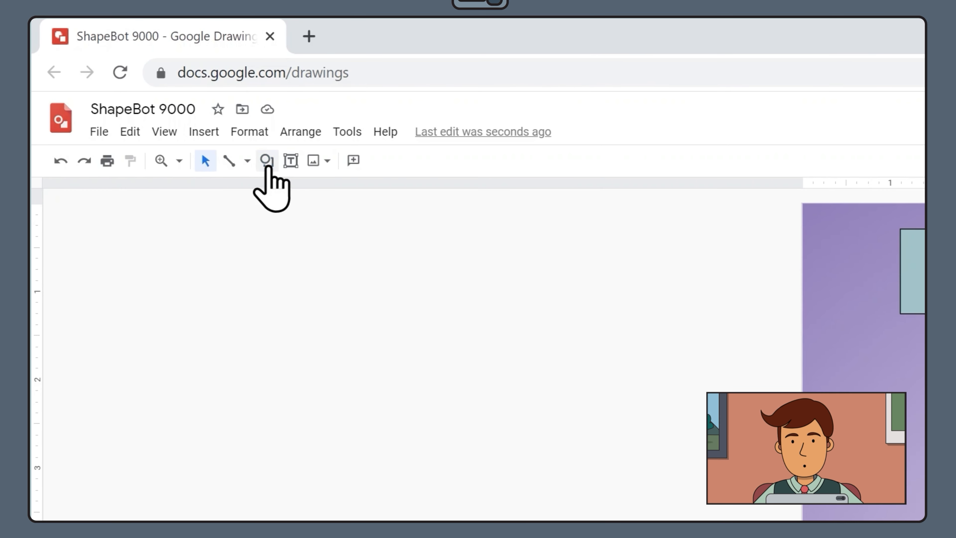
# Step: Draw a chevron about 1.9 by 1 inches overlapping the title rectangle's left end and make its point shallower
pyautogui.click(267, 161)
pyautogui.moveTo(336, 213)
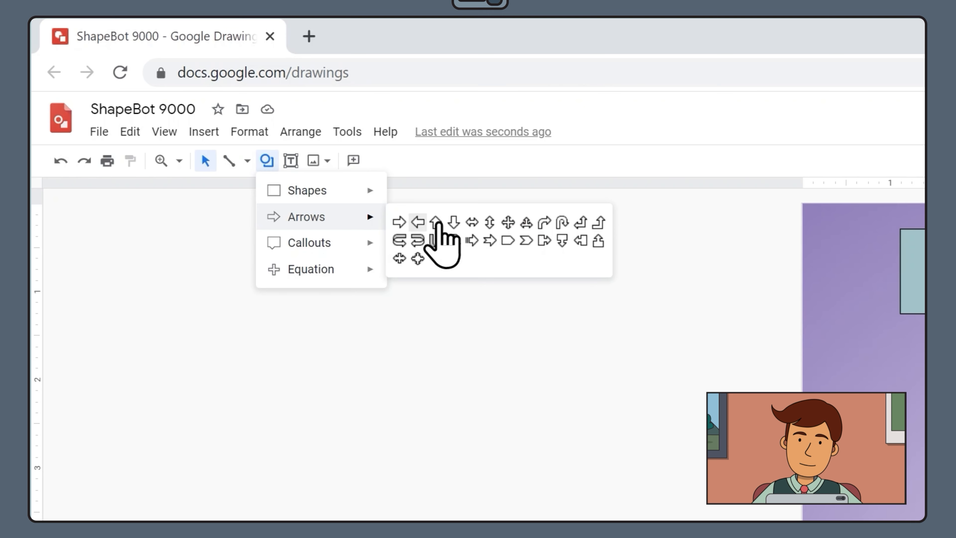
pyautogui.click(526, 240)
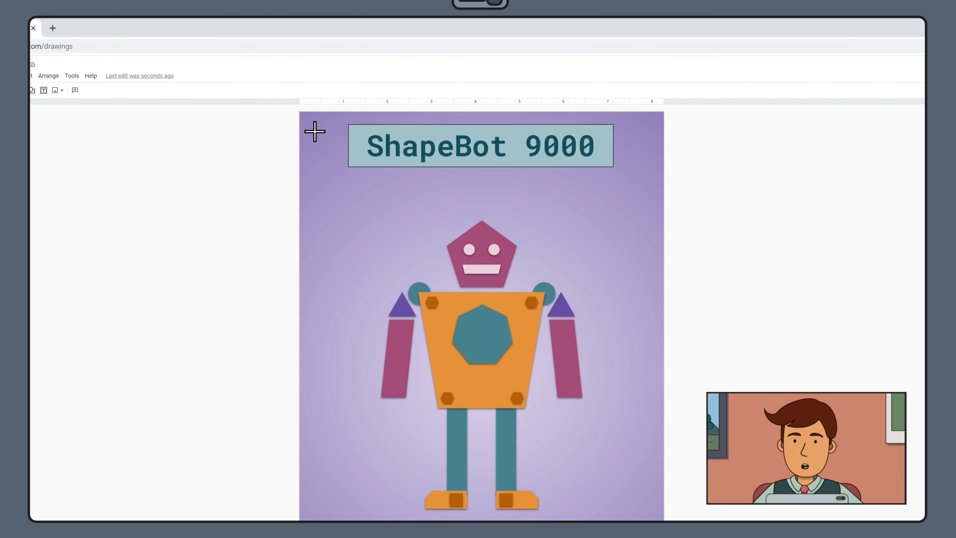
pyautogui.moveTo(314, 130)
pyautogui.mouseDown()
pyautogui.moveTo(372, 172)
pyautogui.moveTo(396, 175)
pyautogui.mouseUp()
pyautogui.moveTo(373, 130); pyautogui.dragTo(384, 130)
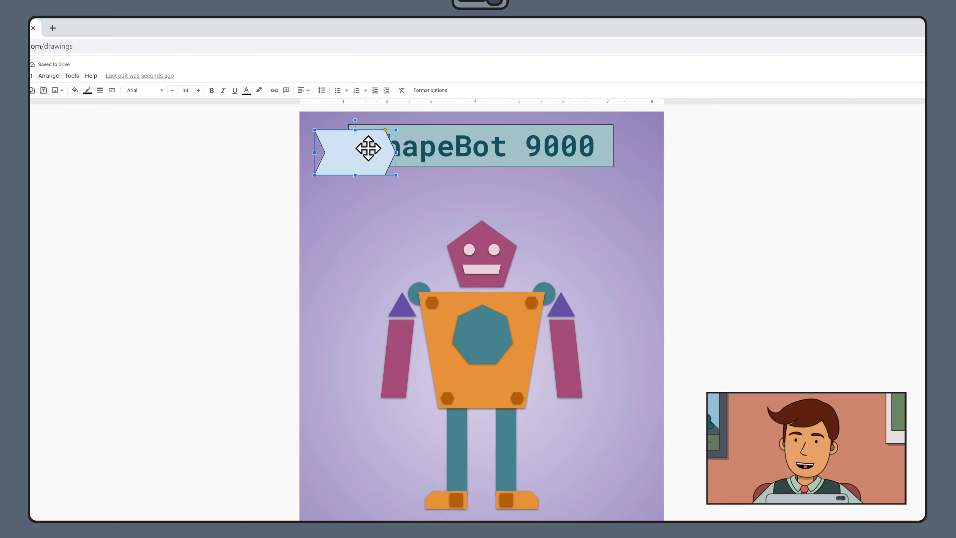
# Step: Fill the chevron with the robot's teal and send it to the back, behind the title rectangle
pyautogui.click(75, 91)
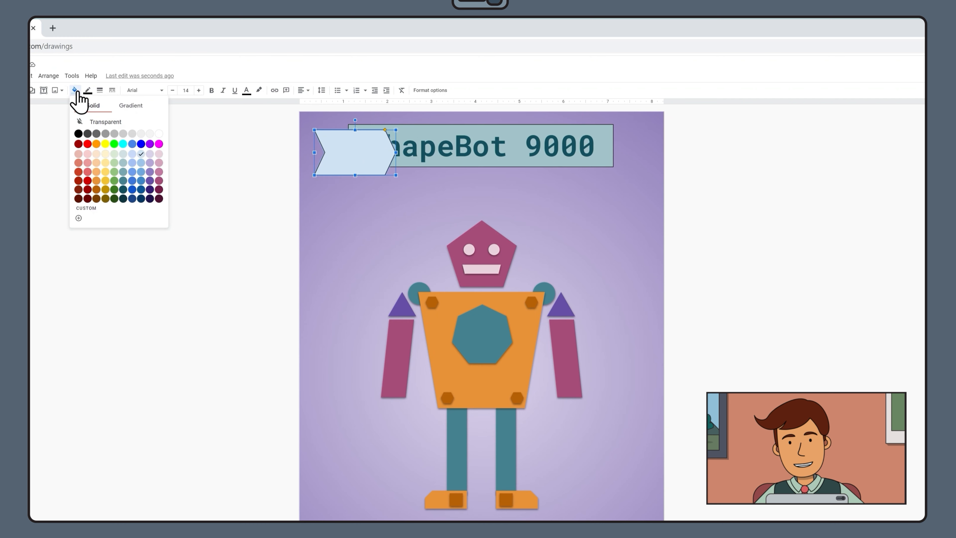
pyautogui.click(123, 181)
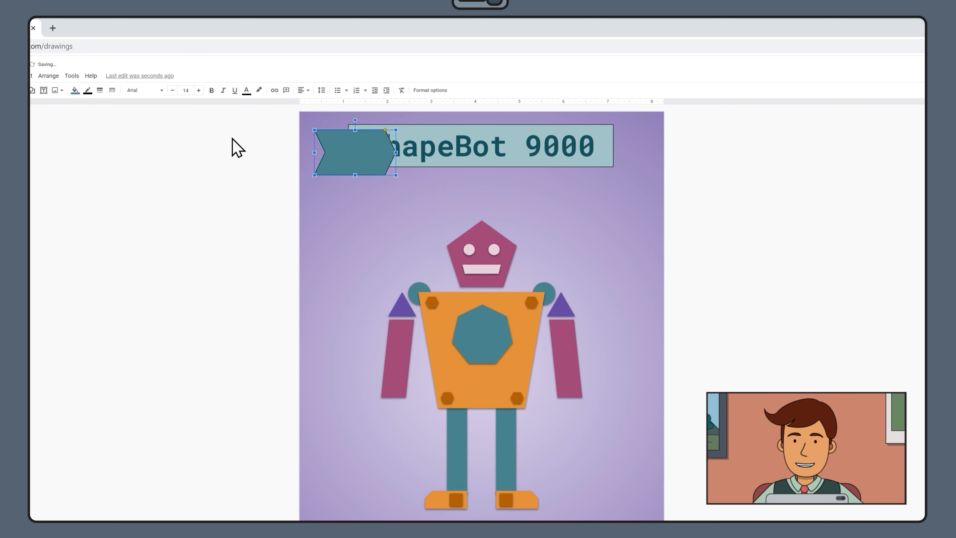
pyautogui.rightClick(346, 148)
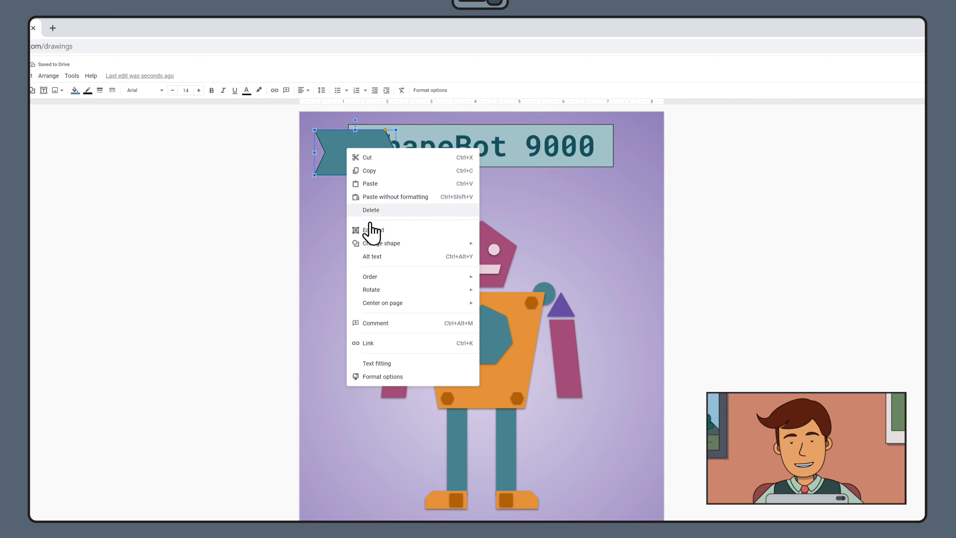
pyautogui.moveTo(392, 277)
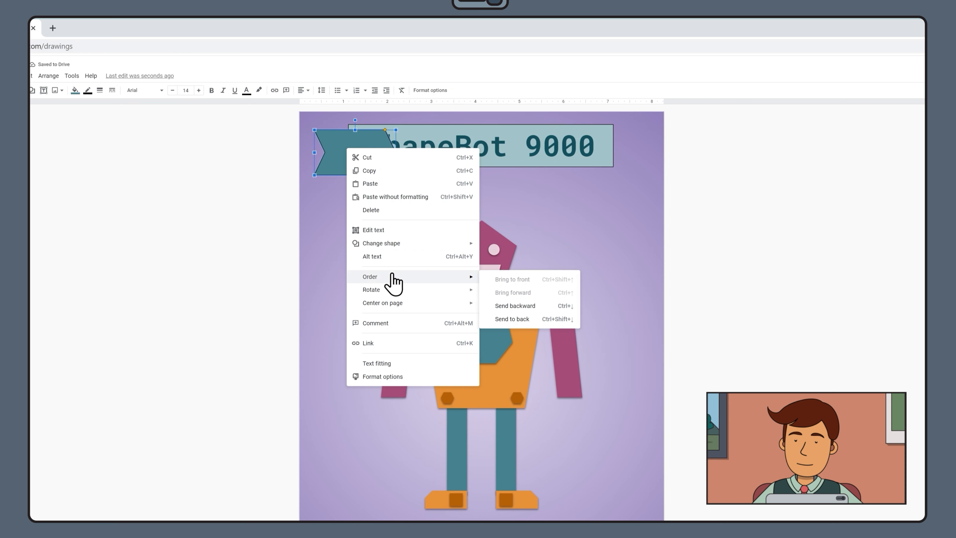
pyautogui.click(511, 319)
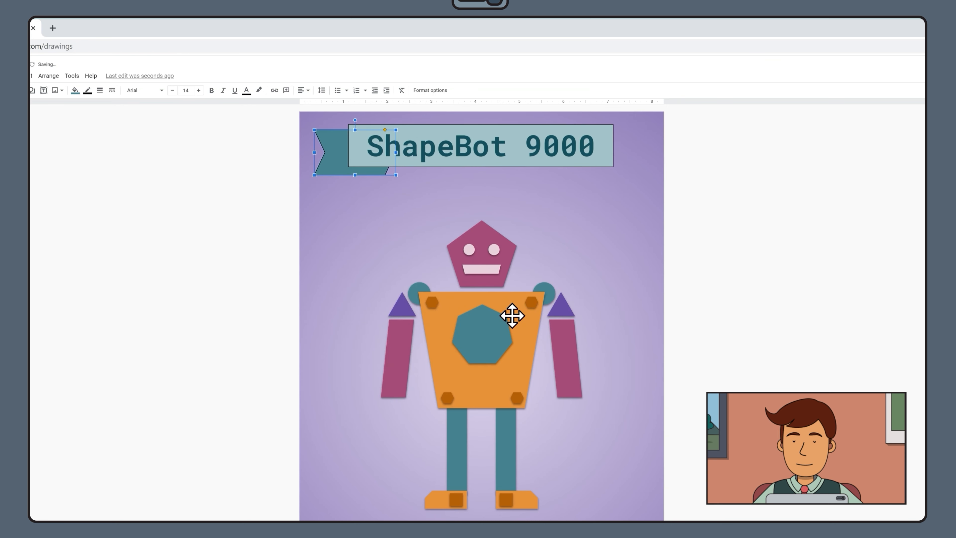
# Step: Duplicate the teal chevron and place the copy over the title rectangle's right end
pyautogui.rightClick(335, 165)
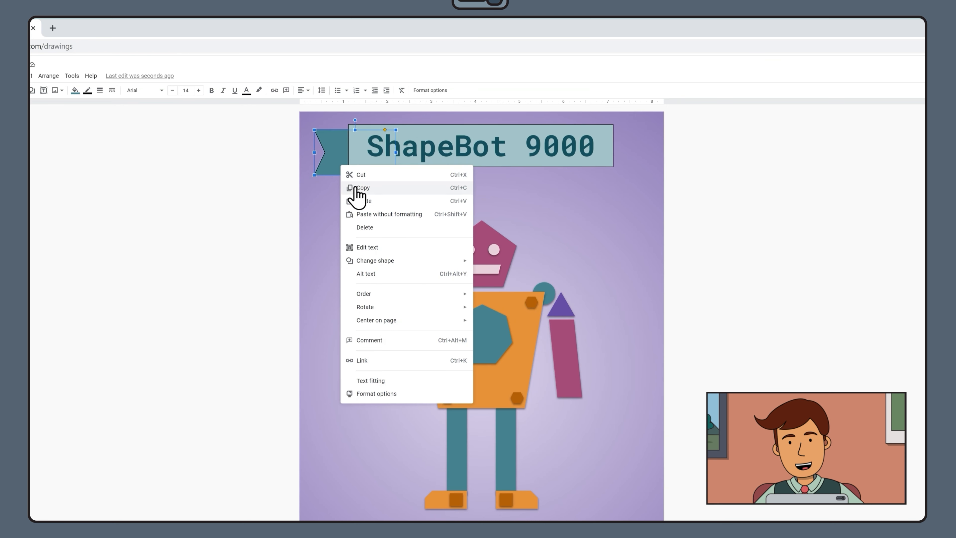
pyautogui.click(357, 189)
pyautogui.rightClick(360, 189)
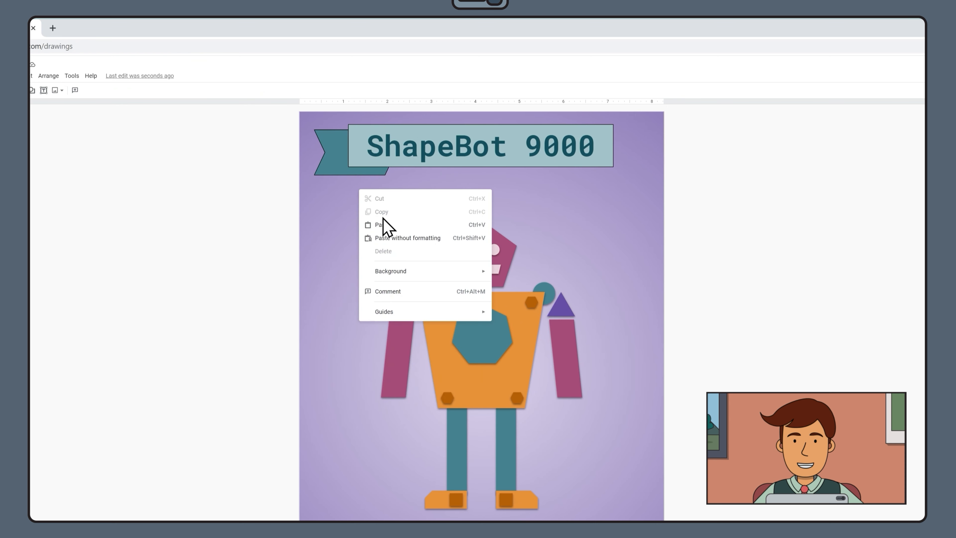
pyautogui.click(383, 225)
pyautogui.moveTo(342, 162); pyautogui.dragTo(583, 162)
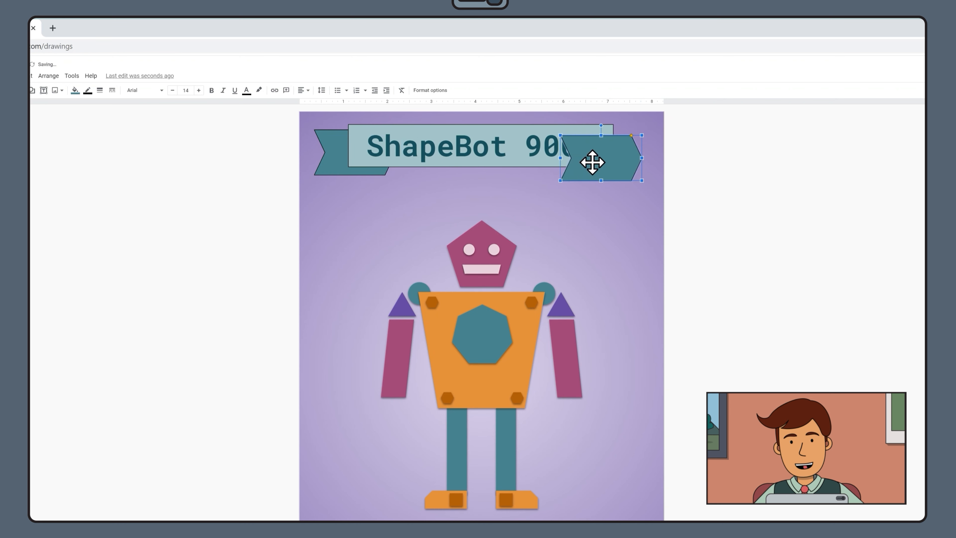
# Step: Flip the copied chevron at the title's right end horizontally
pyautogui.rightClick(592, 162)
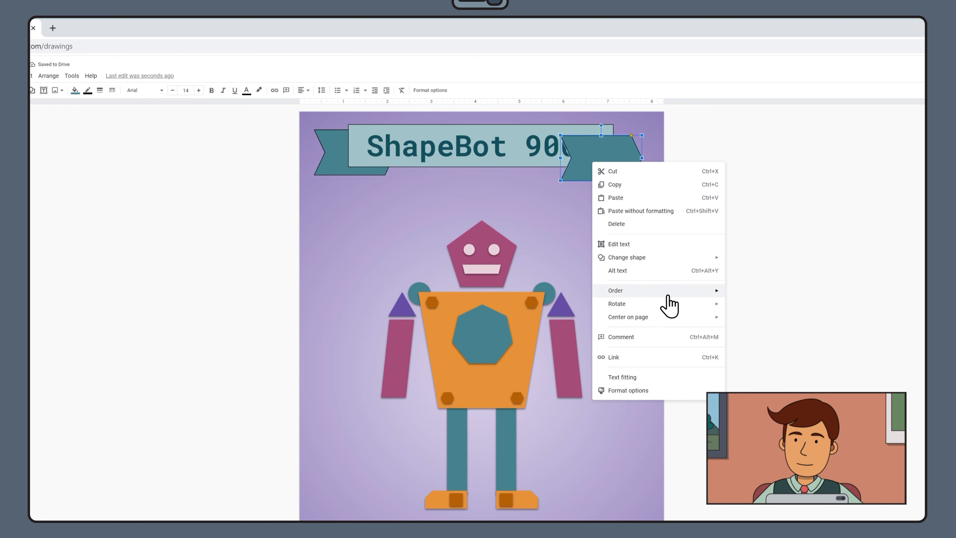
pyautogui.moveTo(667, 305)
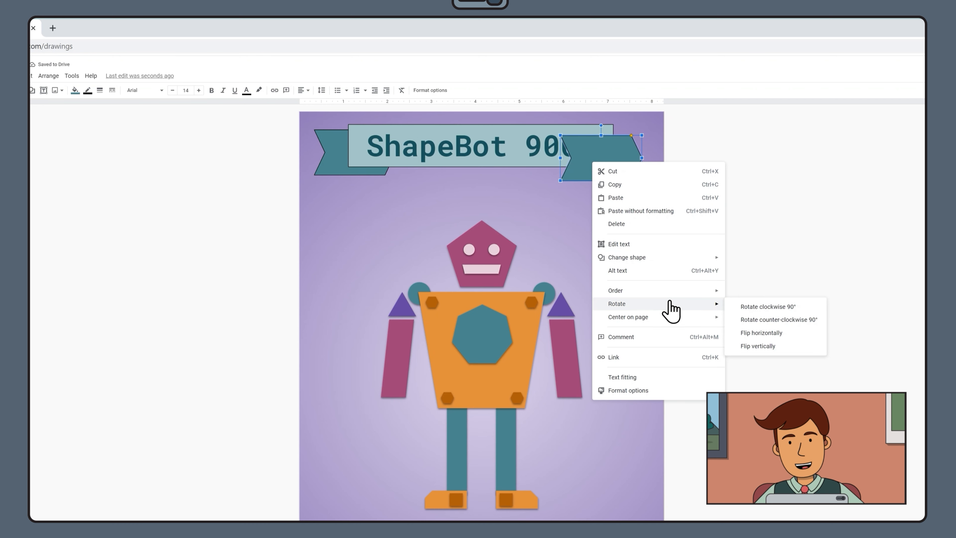
pyautogui.click(756, 333)
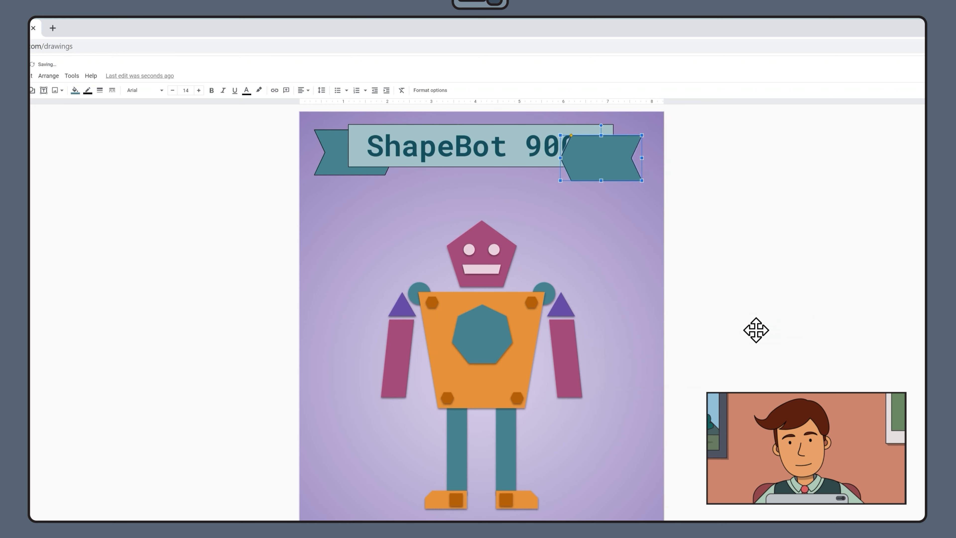
# Step: Send the right chevron to the back and move it level with the left chevron
pyautogui.rightClick(616, 162)
pyautogui.moveTo(648, 297)
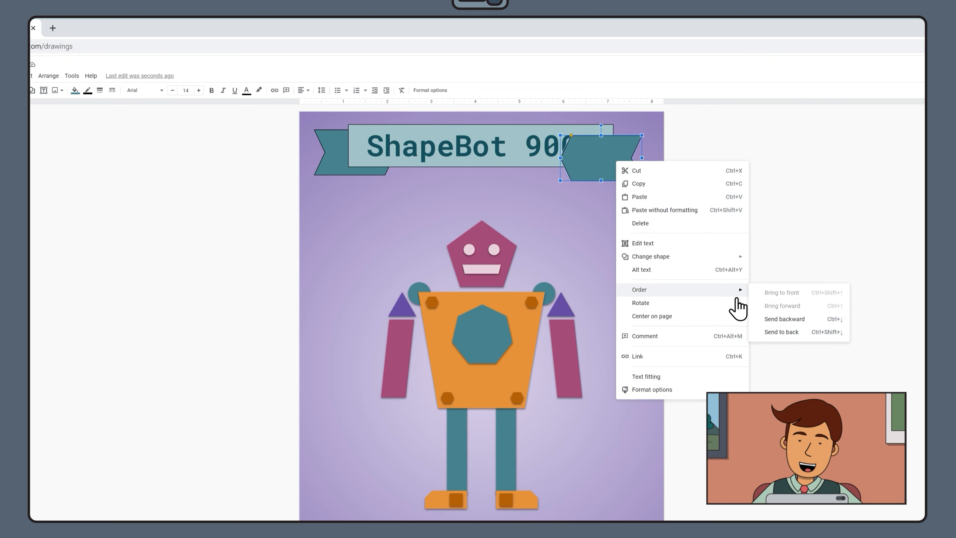
pyautogui.click(768, 333)
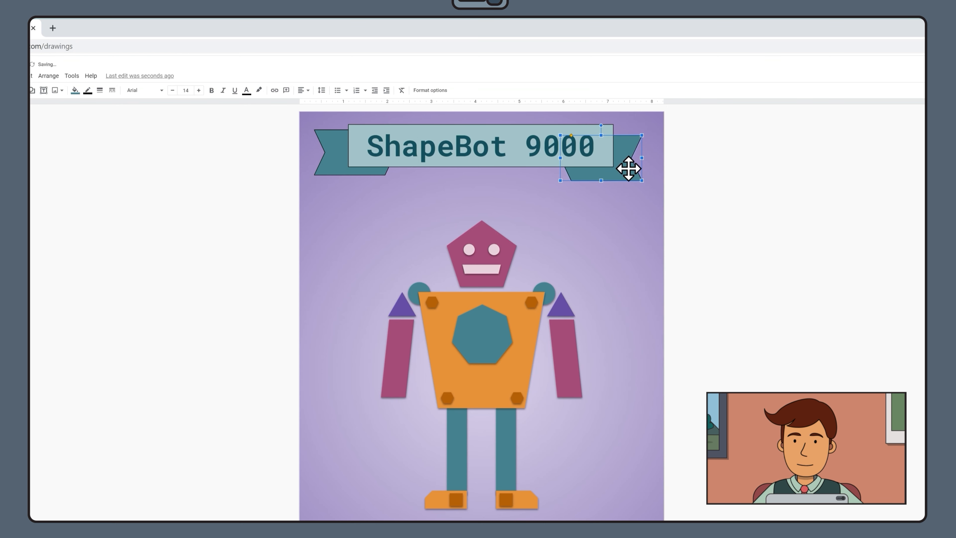
pyautogui.moveTo(628, 166); pyautogui.dragTo(628, 164)
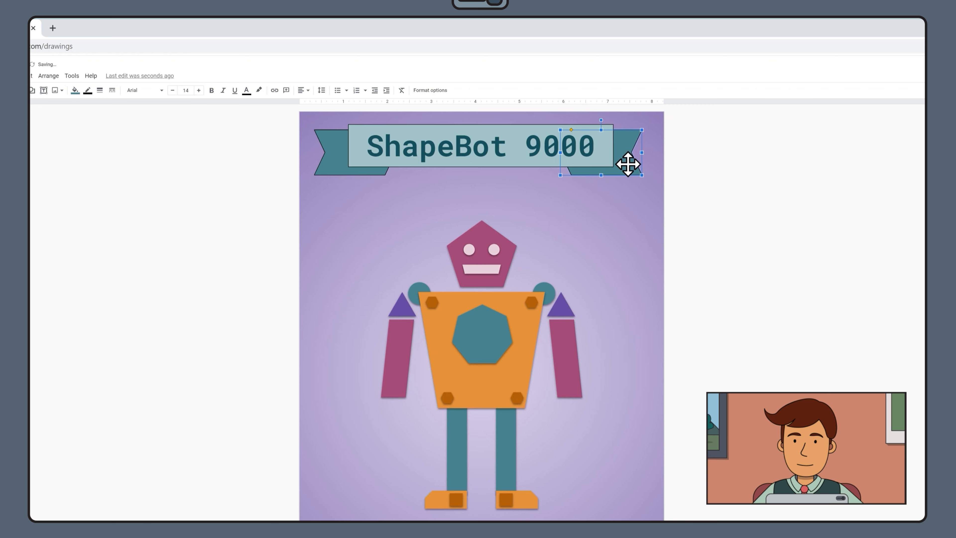
pyautogui.click(678, 185)
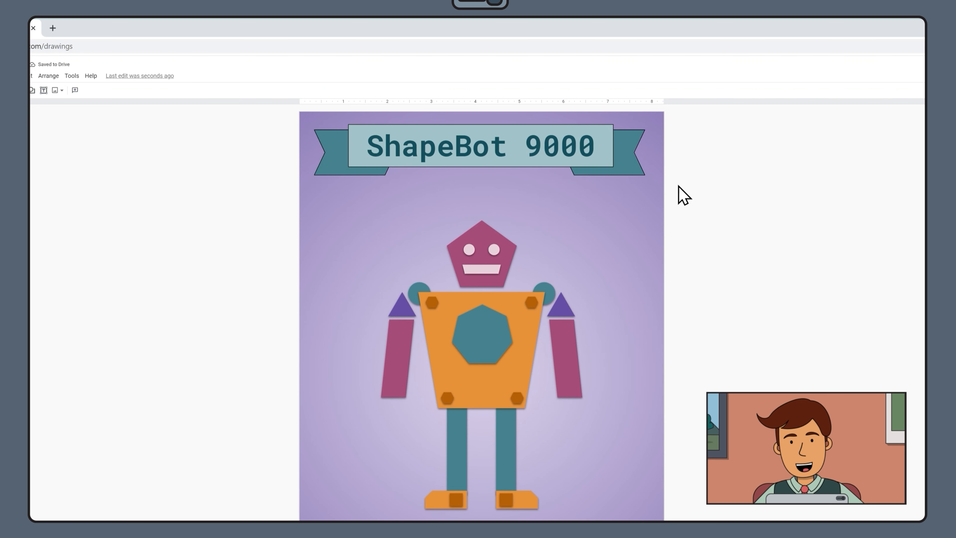
# Step: Group the title rectangle and both chevrons into one banner
pyautogui.moveTo(678, 186); pyautogui.dragTo(304, 118)
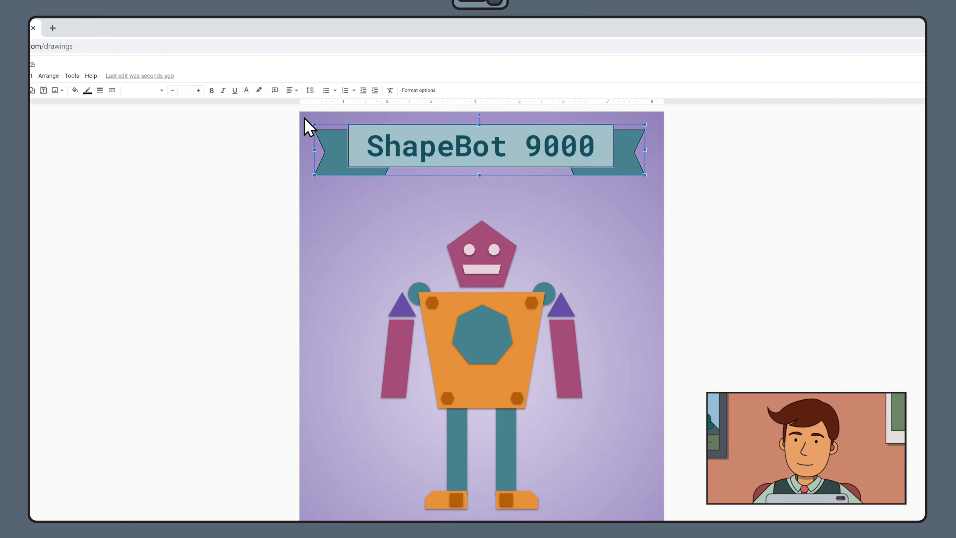
pyautogui.rightClick(356, 136)
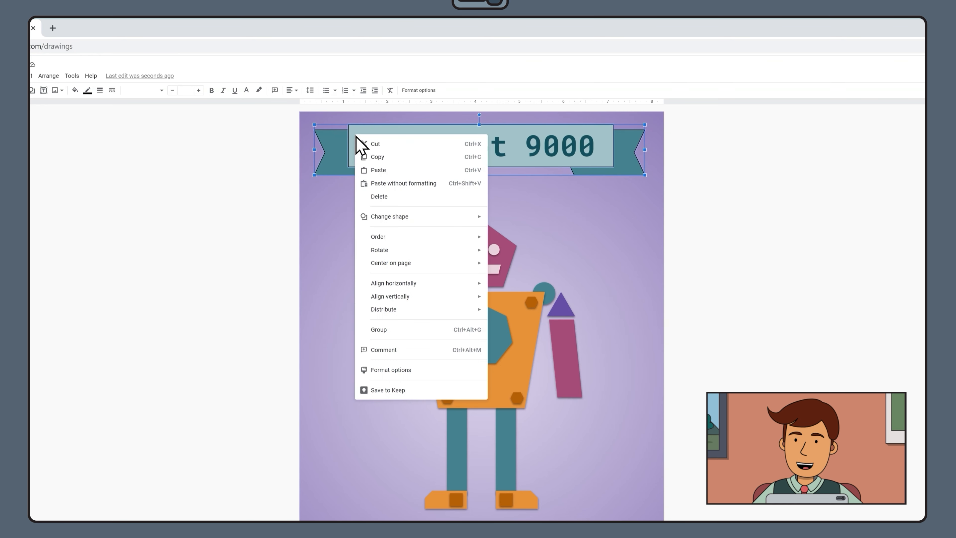
pyautogui.click(395, 328)
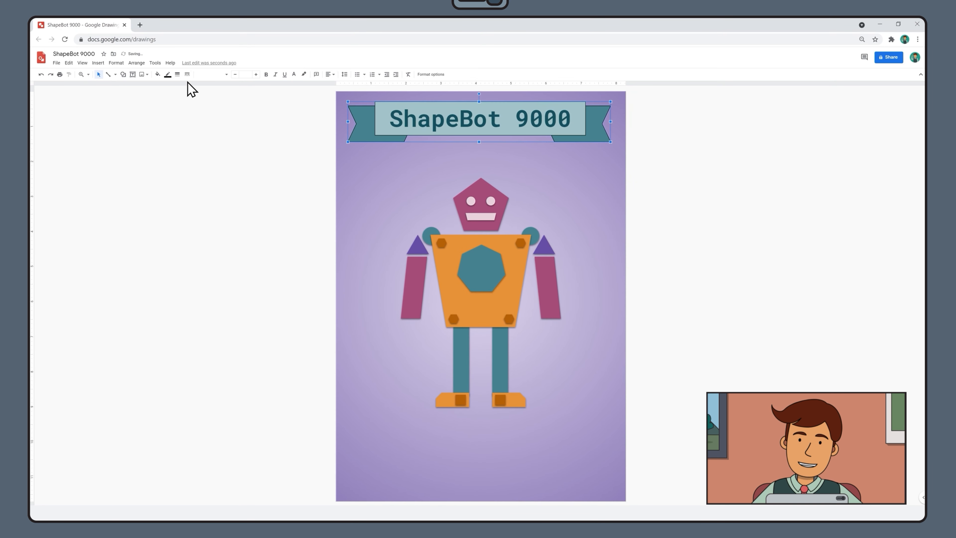
# Step: Make the banner group's borders transparent and give it a drop shadow
pyautogui.click(171, 73)
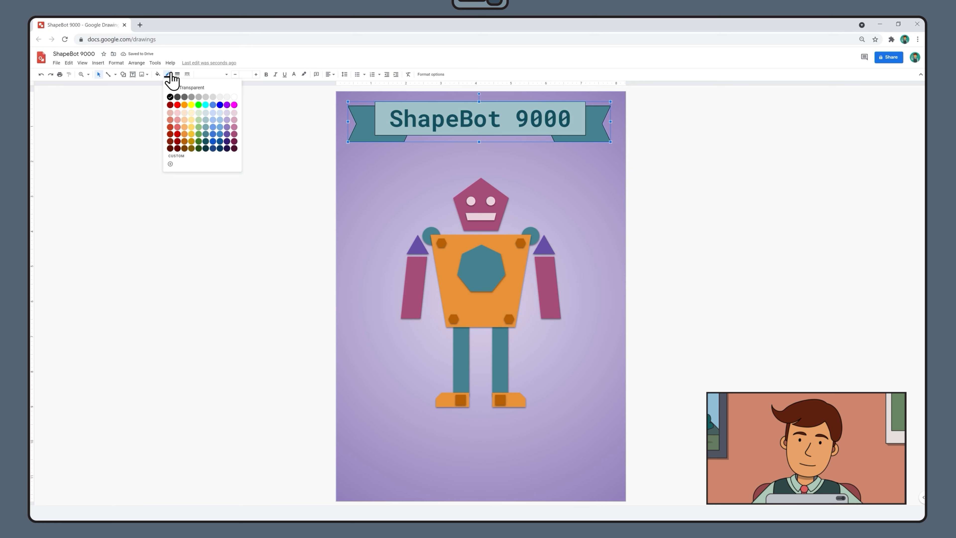
pyautogui.click(198, 86)
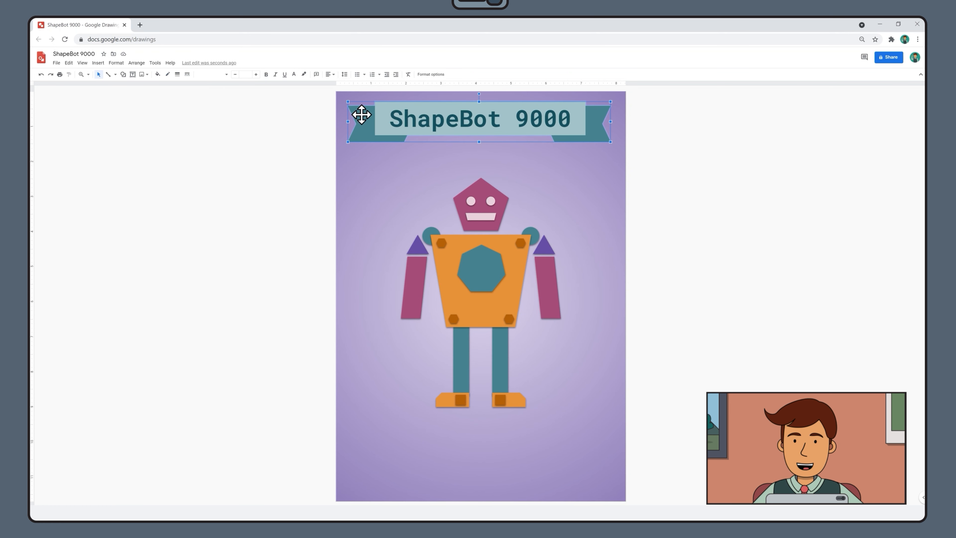
pyautogui.click(433, 74)
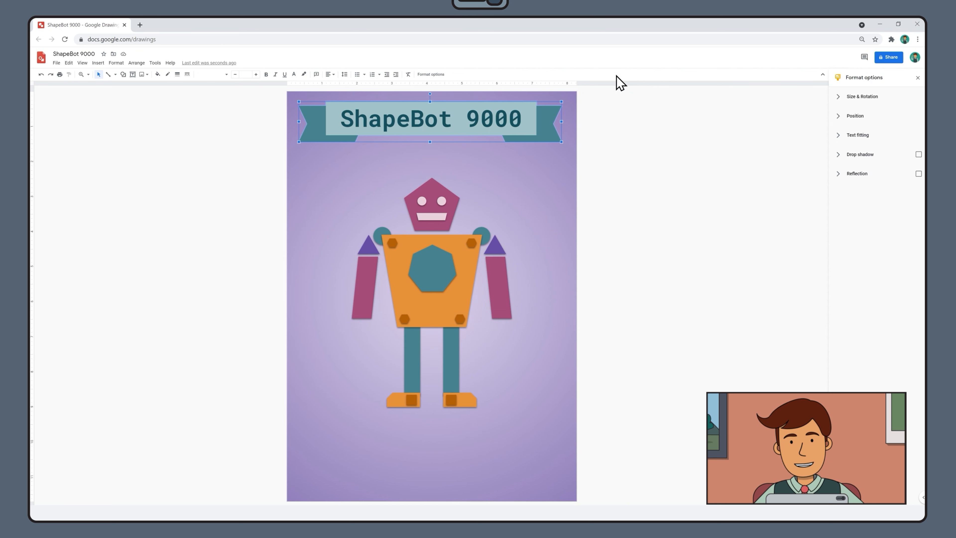
pyautogui.click(919, 154)
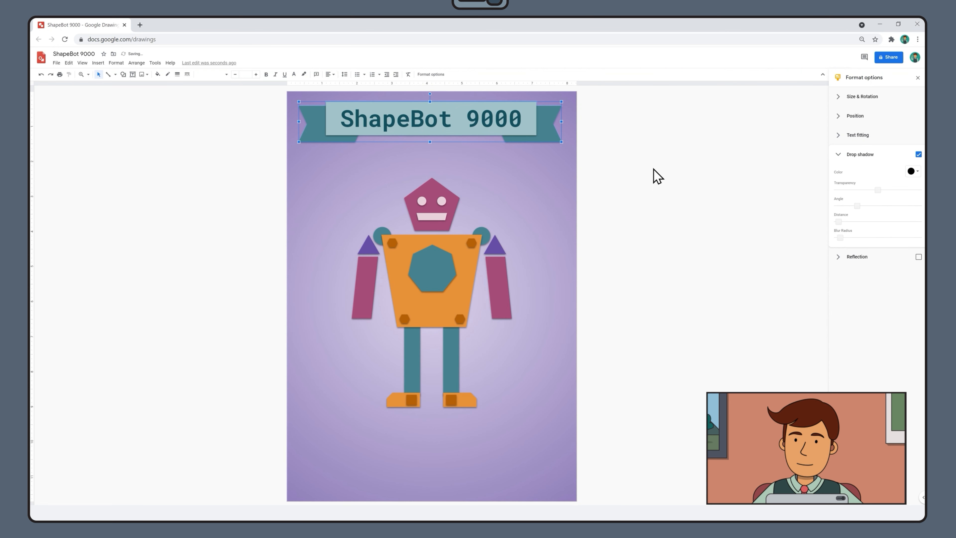
# Step: Center the title banner horizontally on the page
pyautogui.rightClick(525, 111)
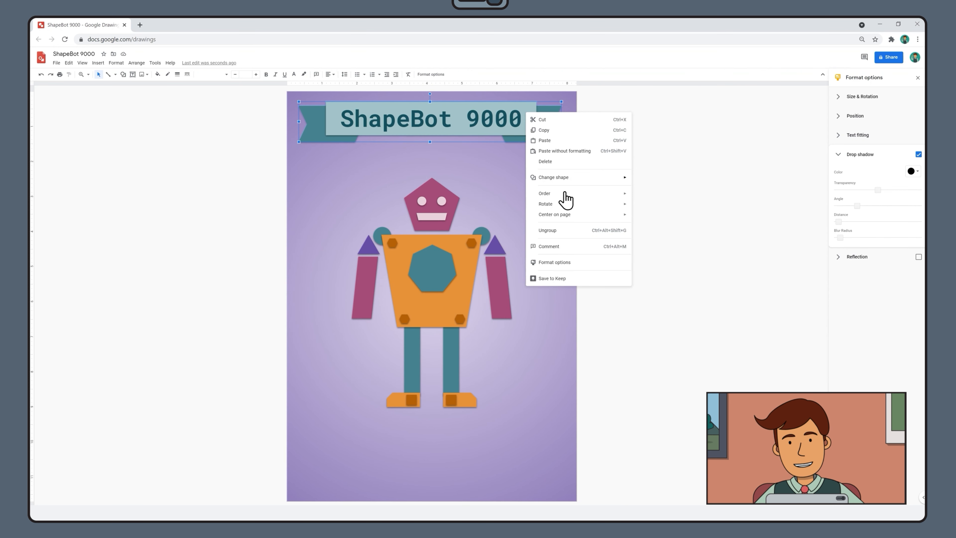
pyautogui.moveTo(562, 218)
pyautogui.click(641, 217)
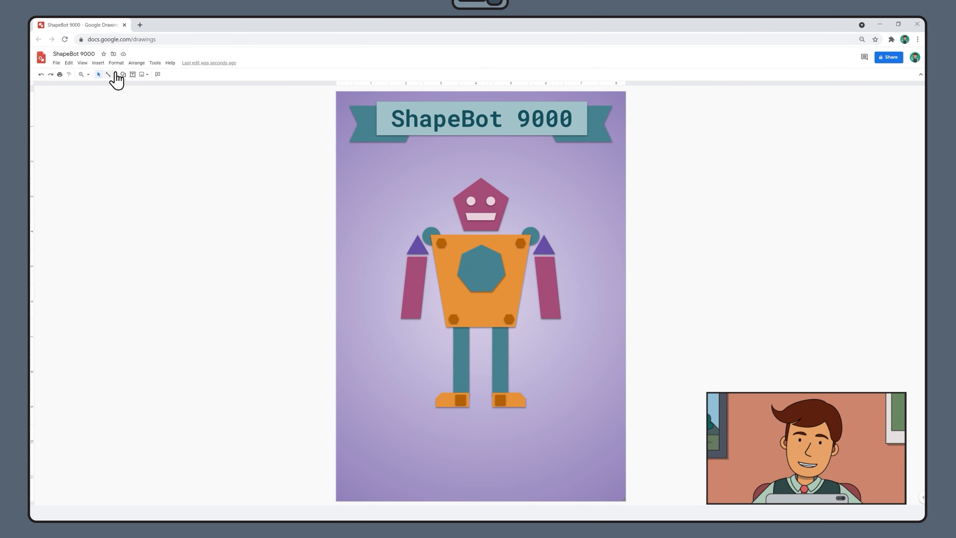
# Step: Draw a text box about 2.6 inches wide below the banner's left end, set to Roboto Mono at size 12
pyautogui.click(132, 75)
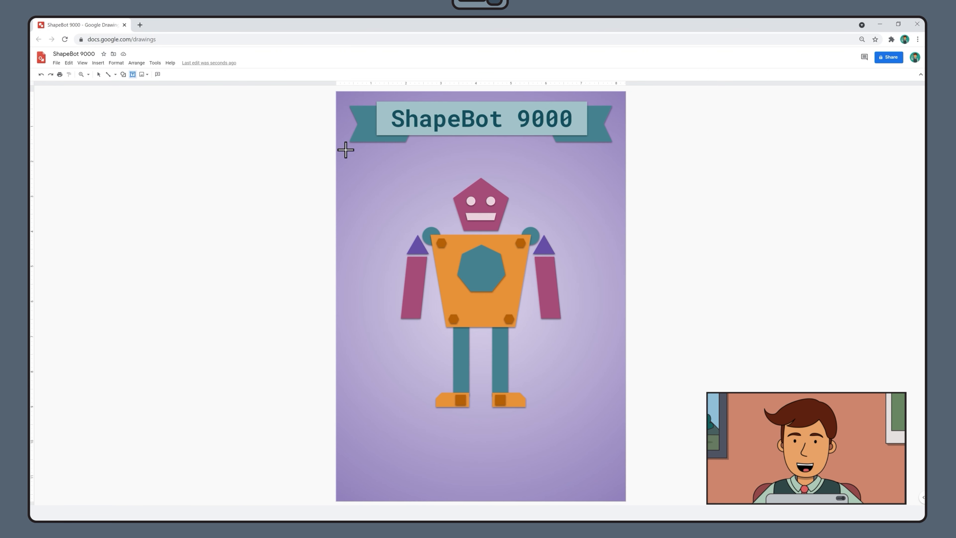
pyautogui.moveTo(346, 149); pyautogui.dragTo(437, 193)
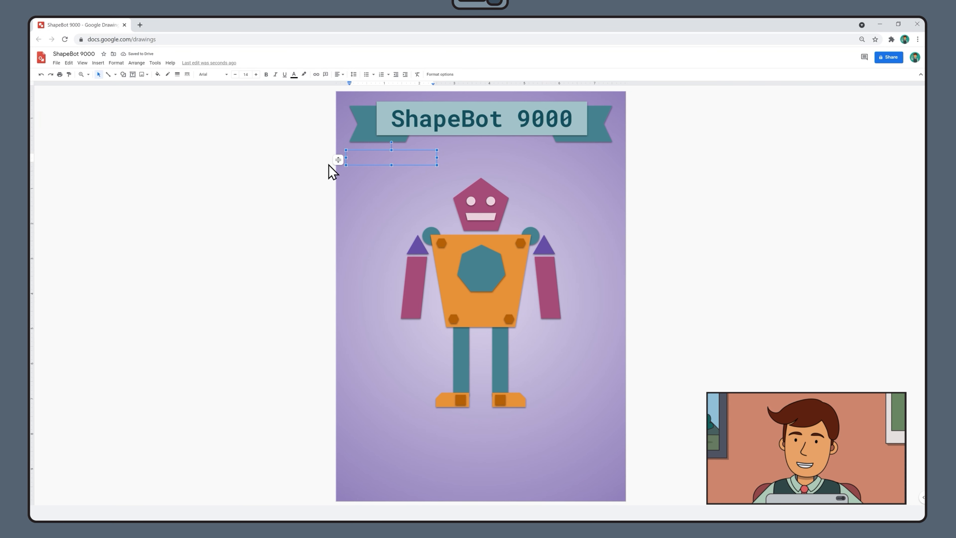
pyautogui.click(220, 74)
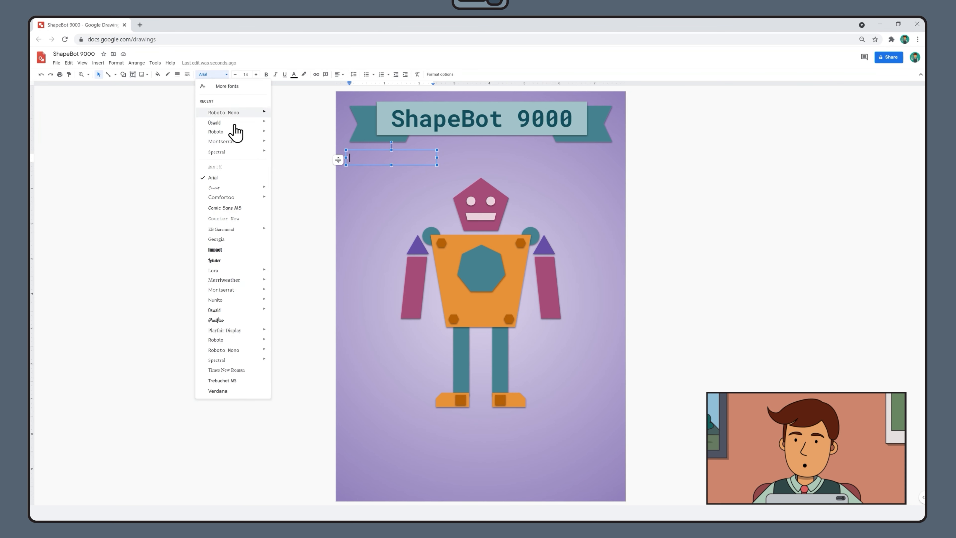
pyautogui.click(234, 351)
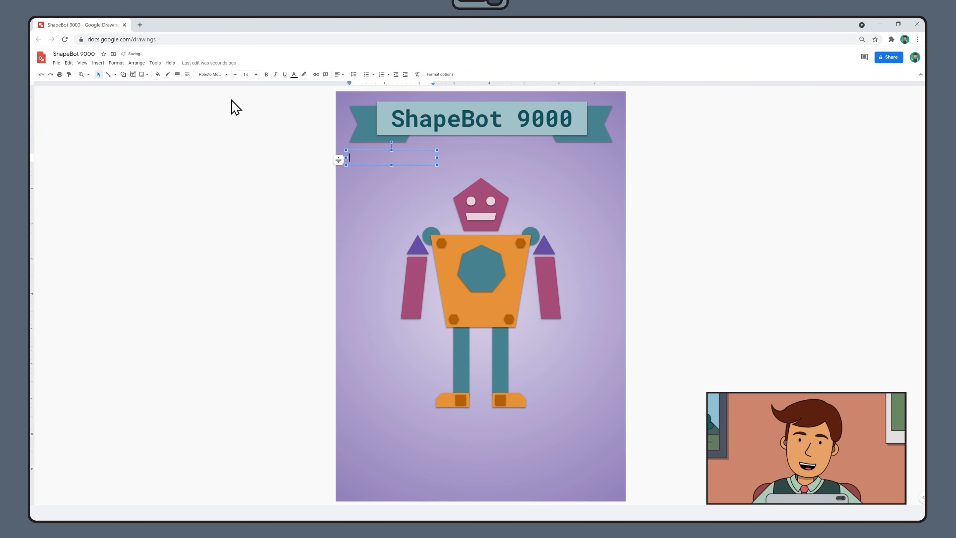
pyautogui.click(235, 74)
pyautogui.click(235, 75)
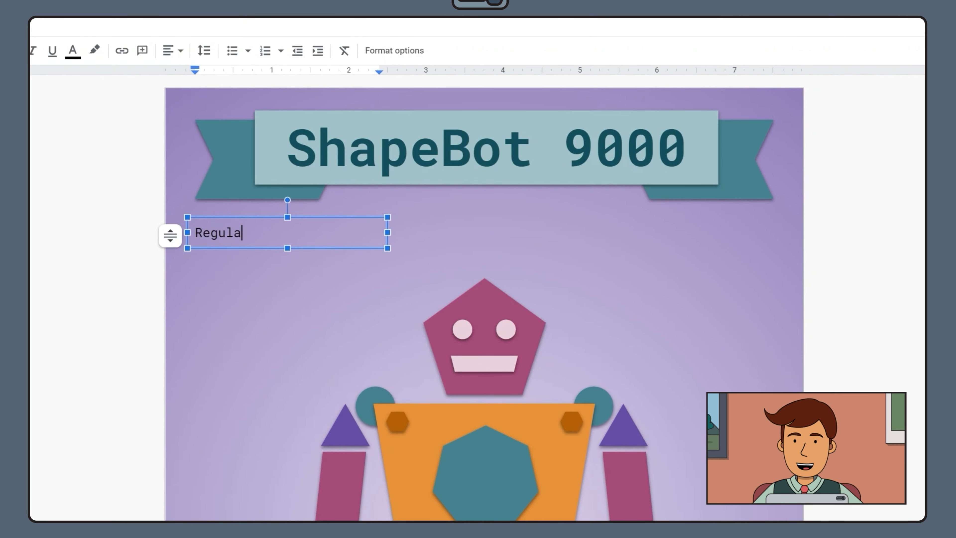
# Step: Enter "Regular Pentagon" in the text box, followed by a bulleted line reading "5 equal sides"
pyautogui.write('Pentagon')
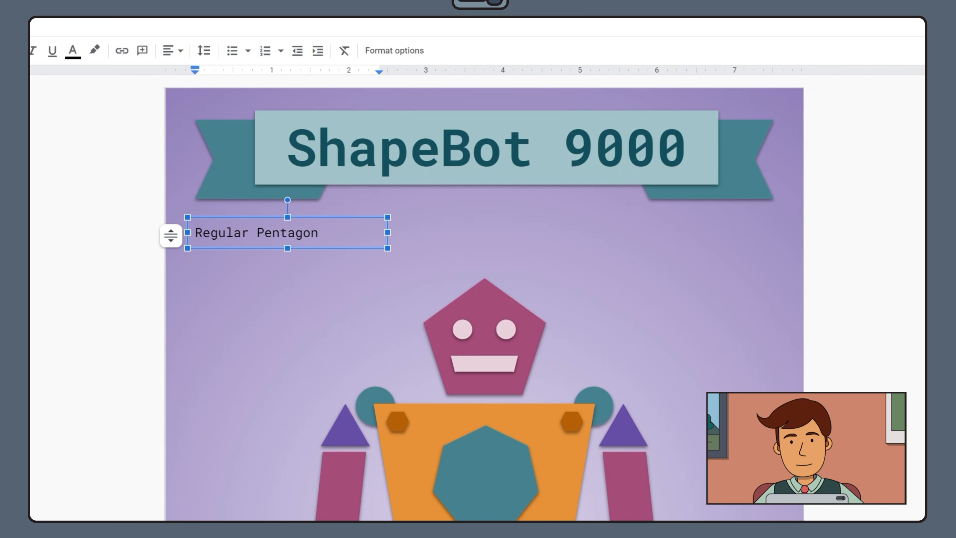
pyautogui.press('Return')
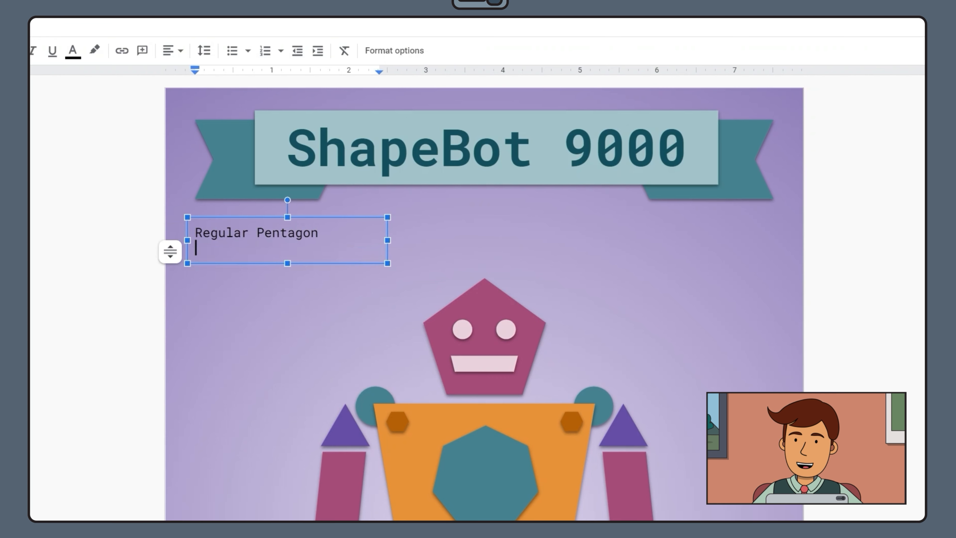
pyautogui.click(233, 51)
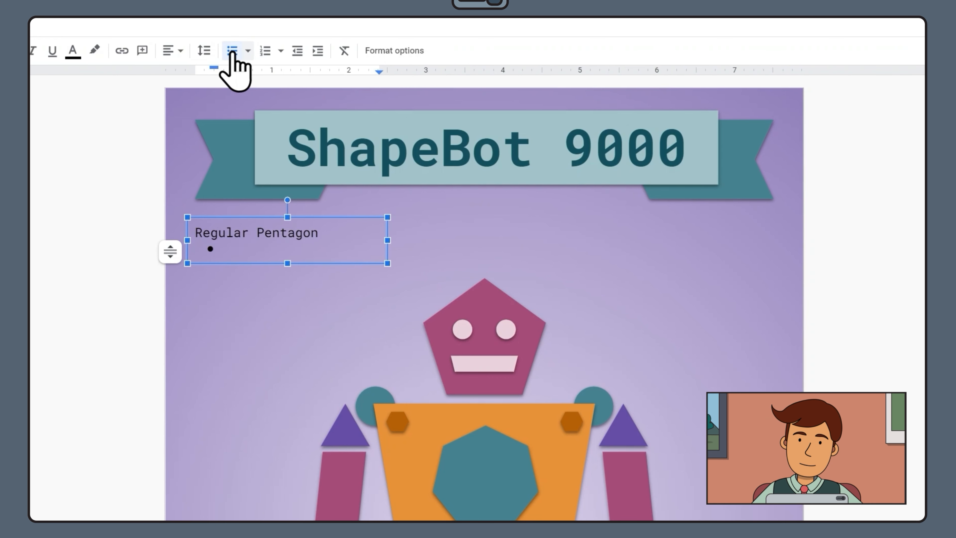
pyautogui.write('equal sides')
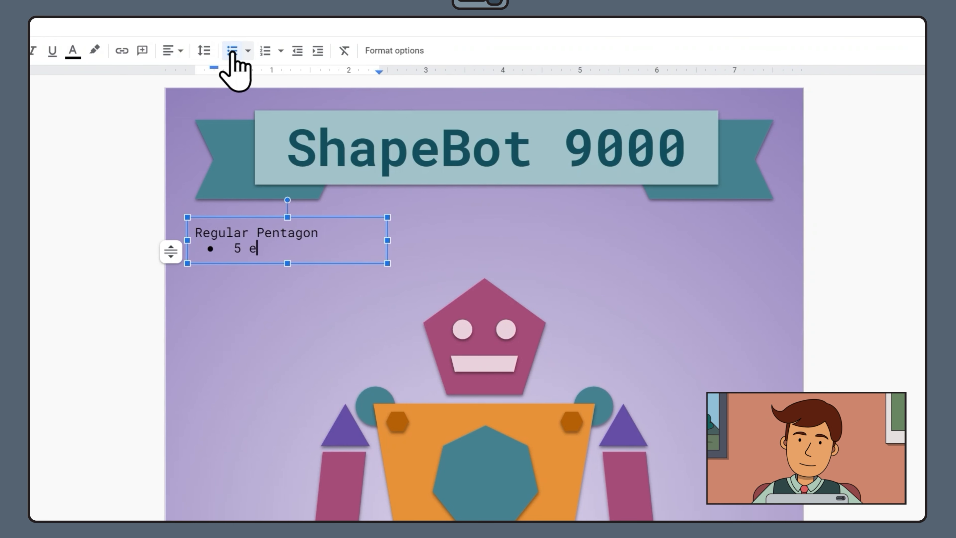